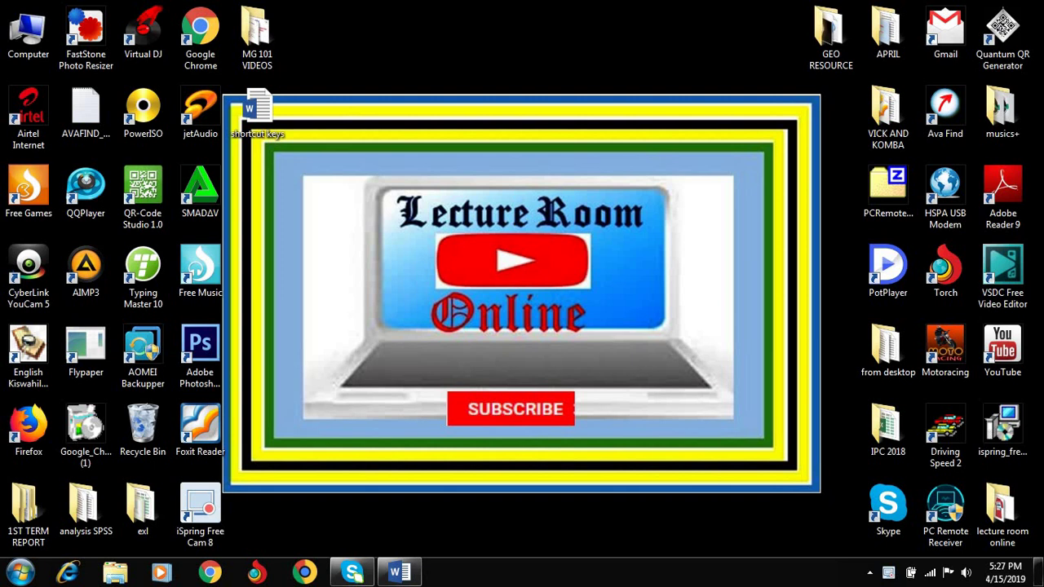
Restore the 'Ms. Word shortcut keys' document window from the taskbar.
{"action": "left_click", "coordinate": [409, 576]}
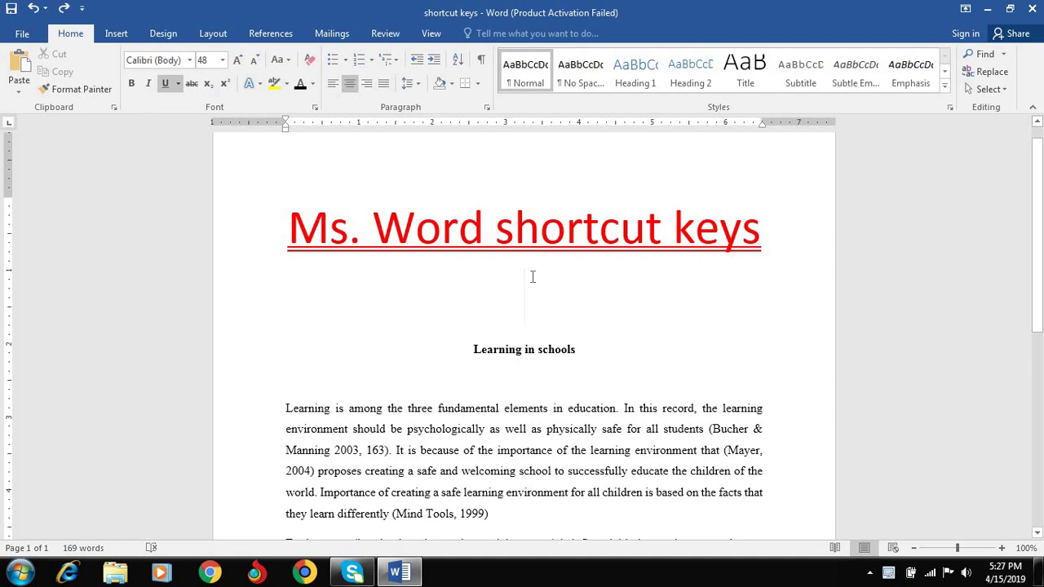
Add a 'CTRL+A' line under the title and select the whole document with Ctrl+A.
{"action": "type", "text": "CTR"}
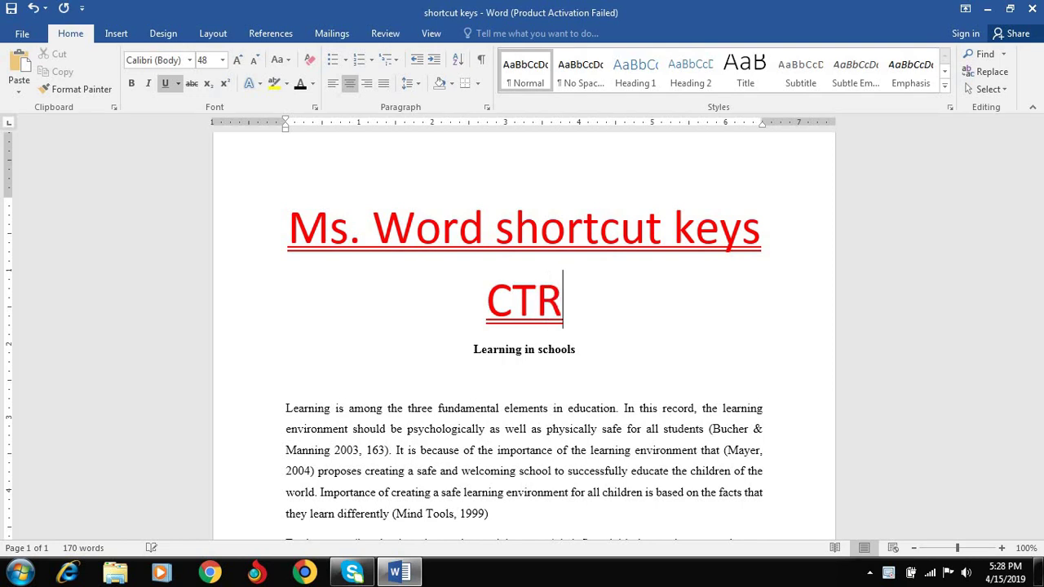
{"action": "type", "text": "L"}
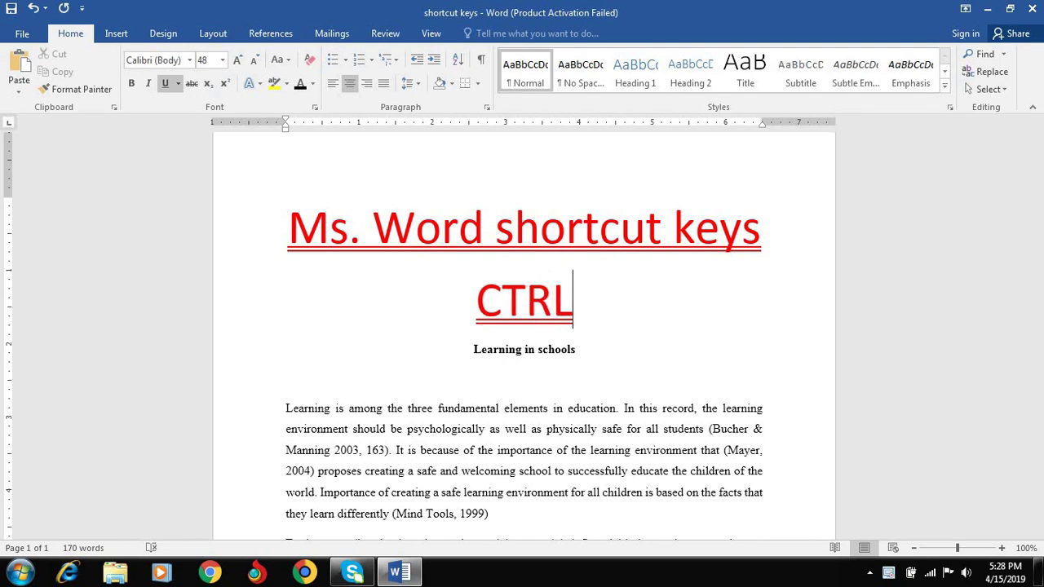
{"action": "type", "text": "+"}
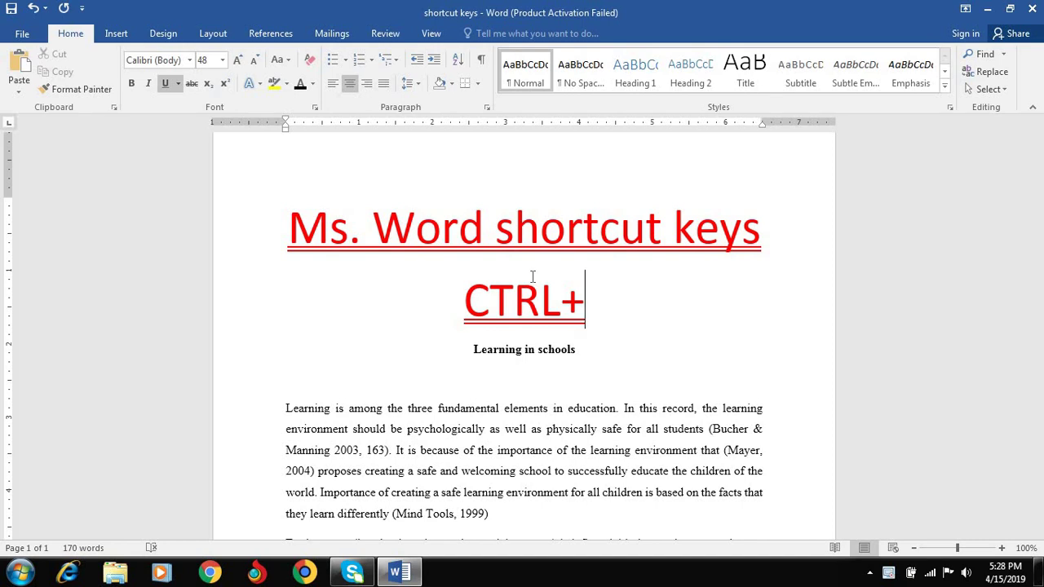
{"action": "type", "text": "A"}
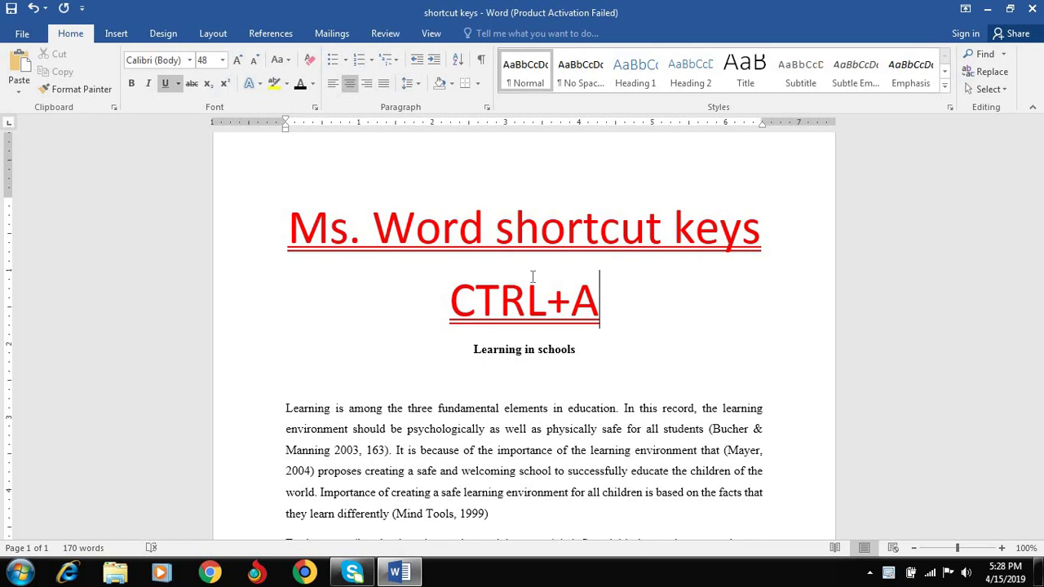
{"action": "key", "text": "ctrl+a"}
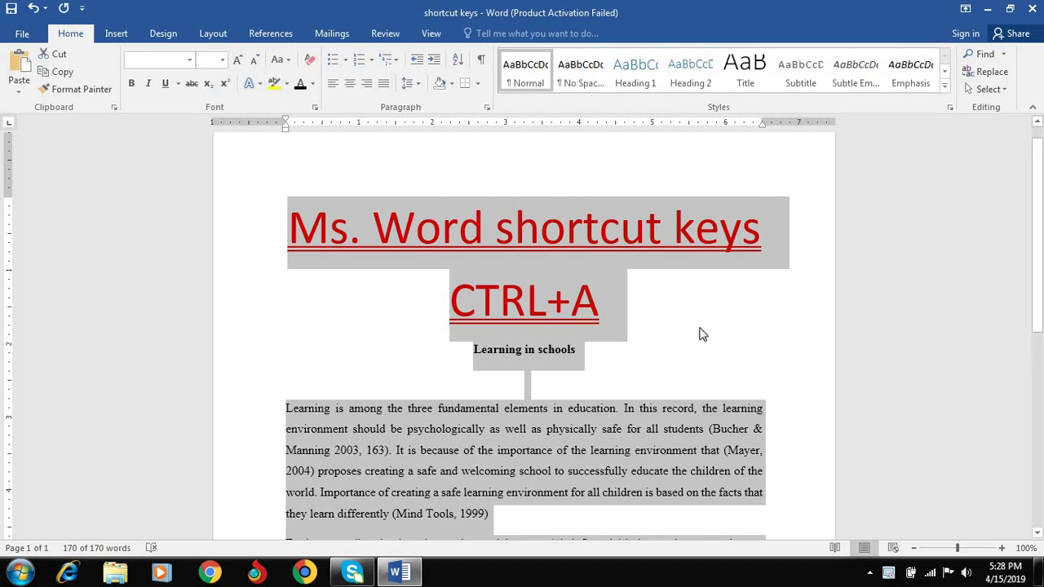
{"action": "scroll", "coordinate": [1034, 204], "scroll_direction": "down", "scroll_amount": 6}
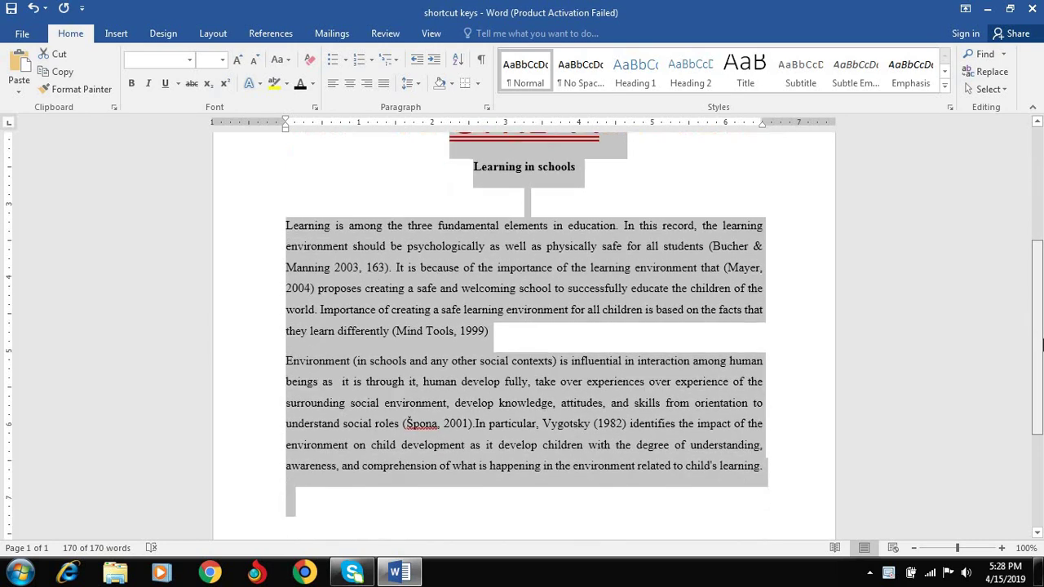
{"action": "scroll", "coordinate": [1022, 175], "scroll_direction": "up", "scroll_amount": 4}
{"action": "scroll", "coordinate": [1022, 175], "scroll_direction": "up", "scroll_amount": 3}
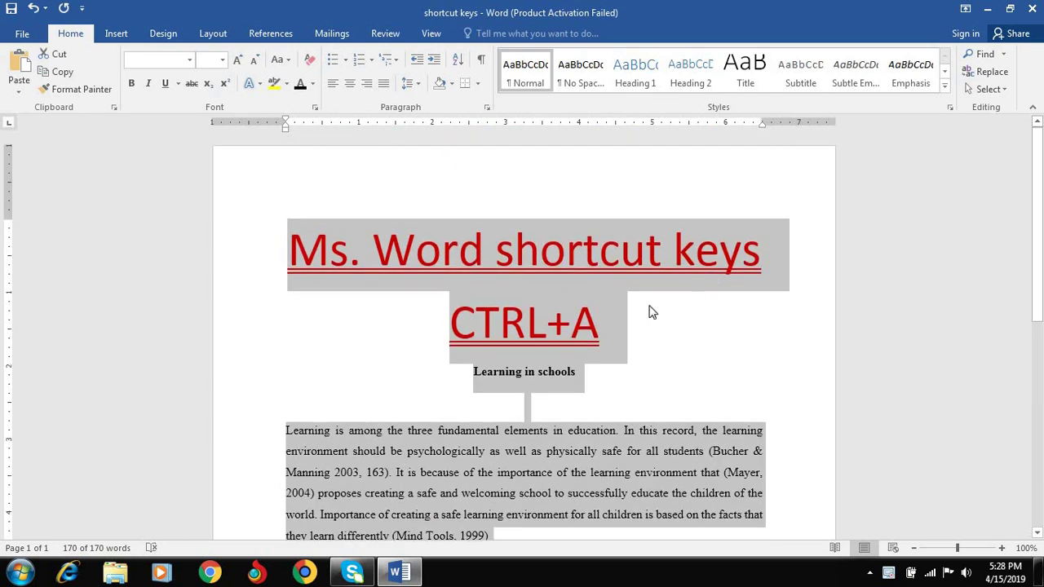
Change the shortcut line from CTRL+A to CTRL+B.
{"action": "left_click", "coordinate": [599, 320]}
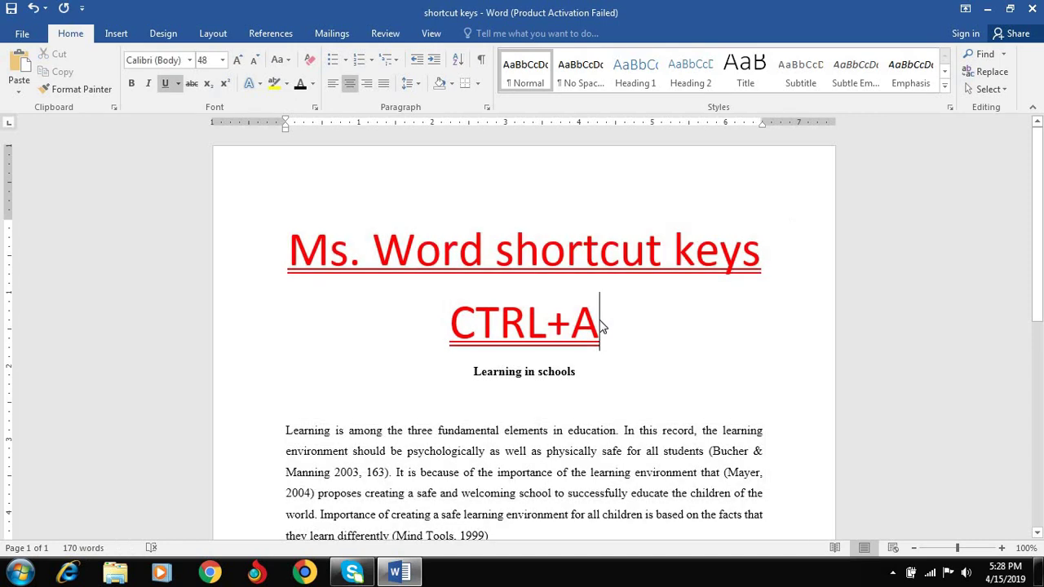
{"action": "key", "text": "BackSpace"}
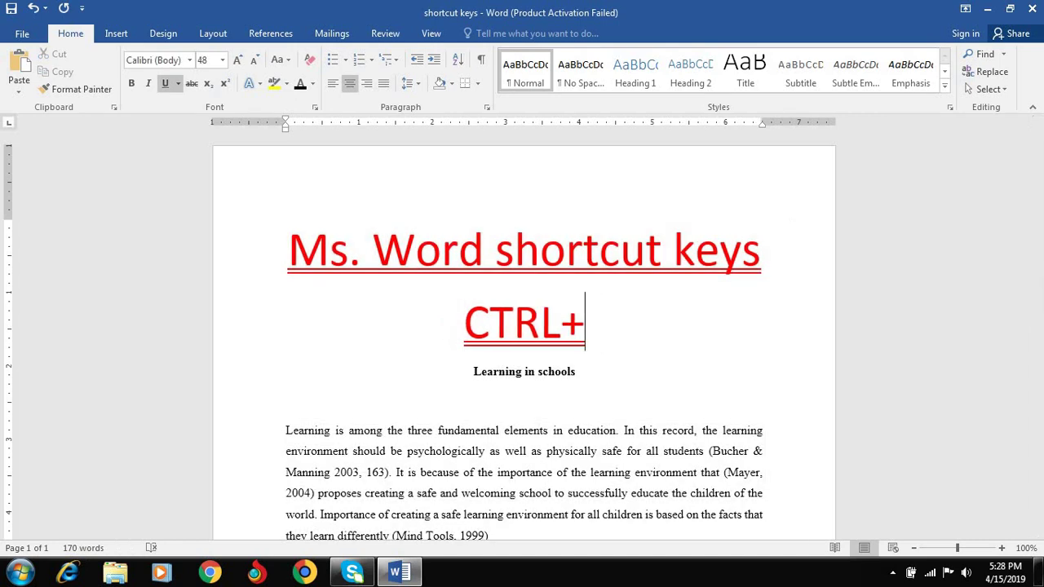
{"action": "type", "text": "B"}
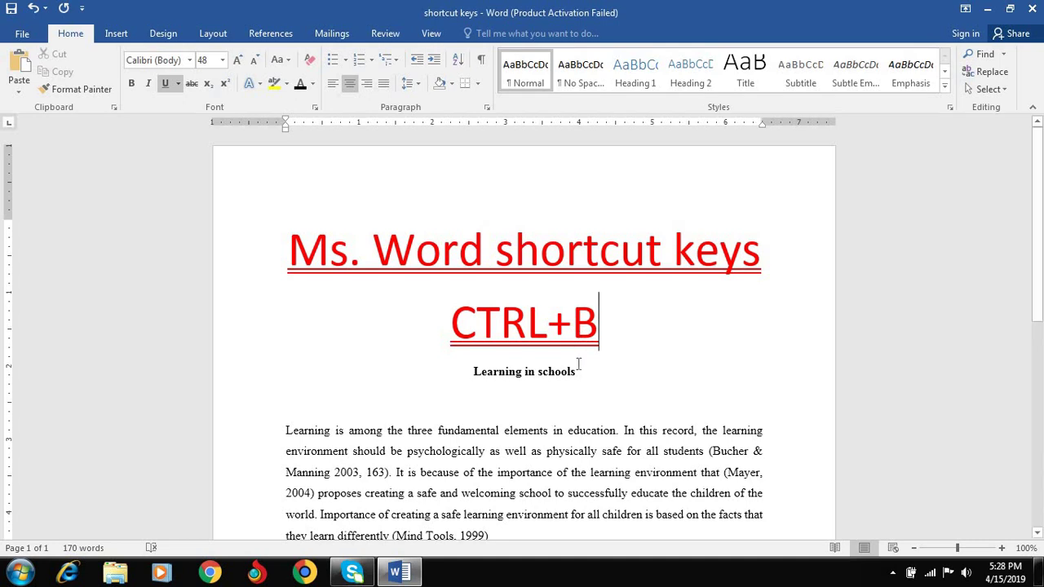
Toggle bold off and back on for 'Learning in schools' using Ctrl+B.
{"action": "left_click_drag", "start_coordinate": [577, 370], "coordinate": [449, 384]}
{"action": "key", "text": "ctrl+b"}
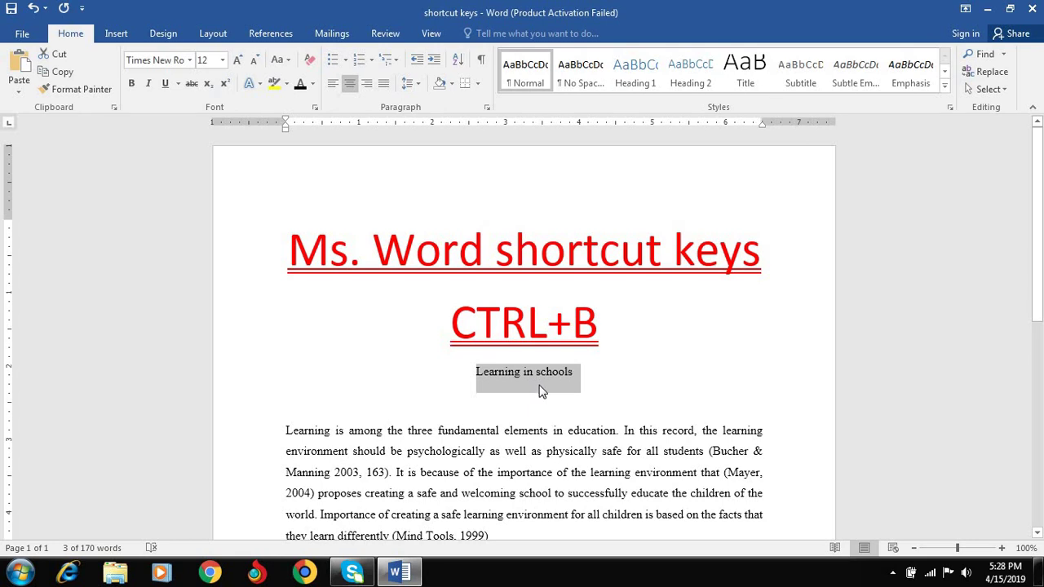
{"action": "key", "text": "ctrl+b"}
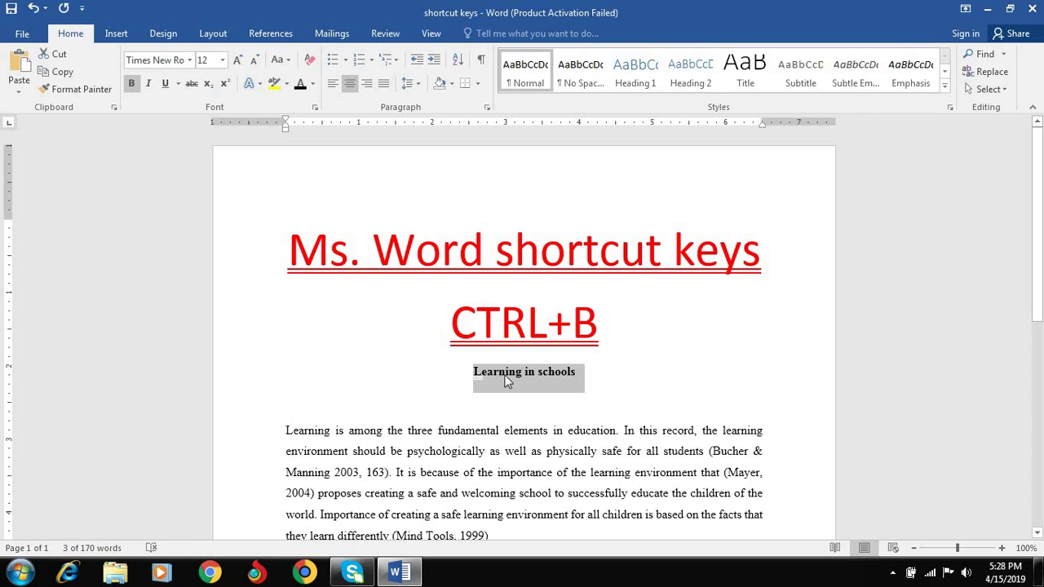
{"action": "left_click", "coordinate": [570, 388]}
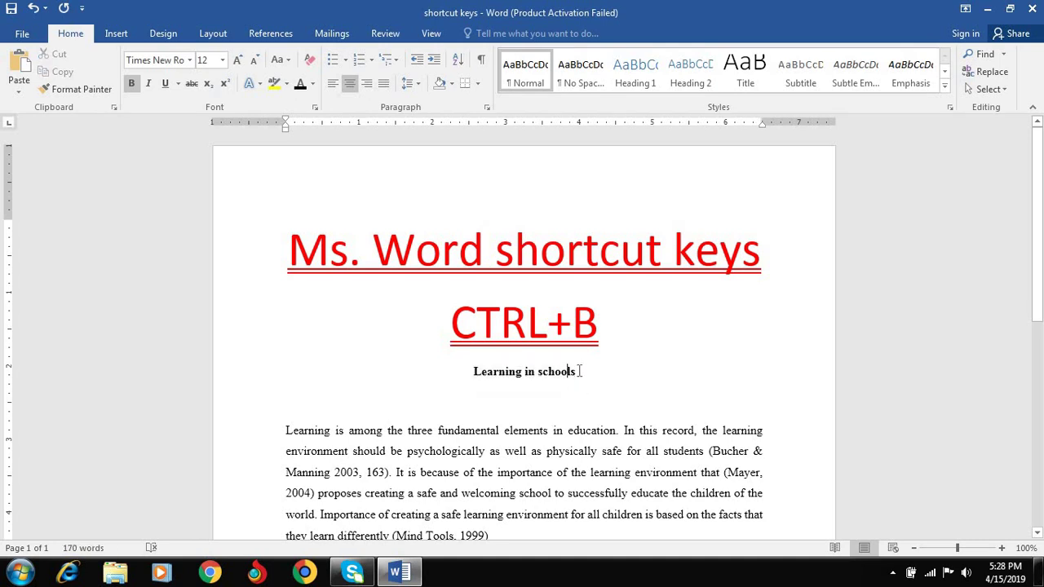
{"action": "left_click_drag", "start_coordinate": [579, 371], "coordinate": [473, 373]}
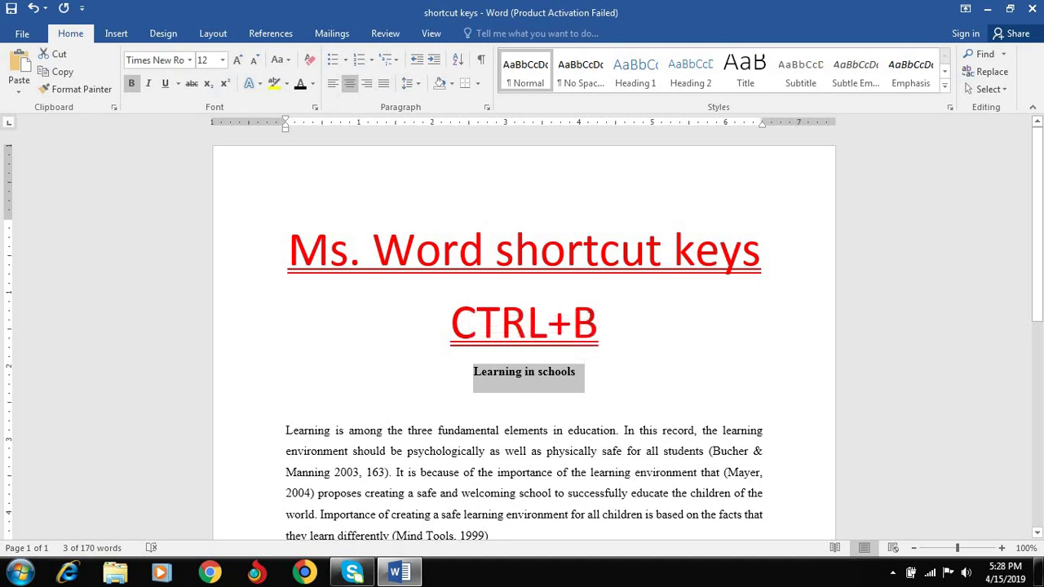
{"action": "left_click", "coordinate": [594, 320]}
Change the shortcut line to CTRL+C and copy the 'Learning in schools' heading.
{"action": "key", "text": "BackSpace"}
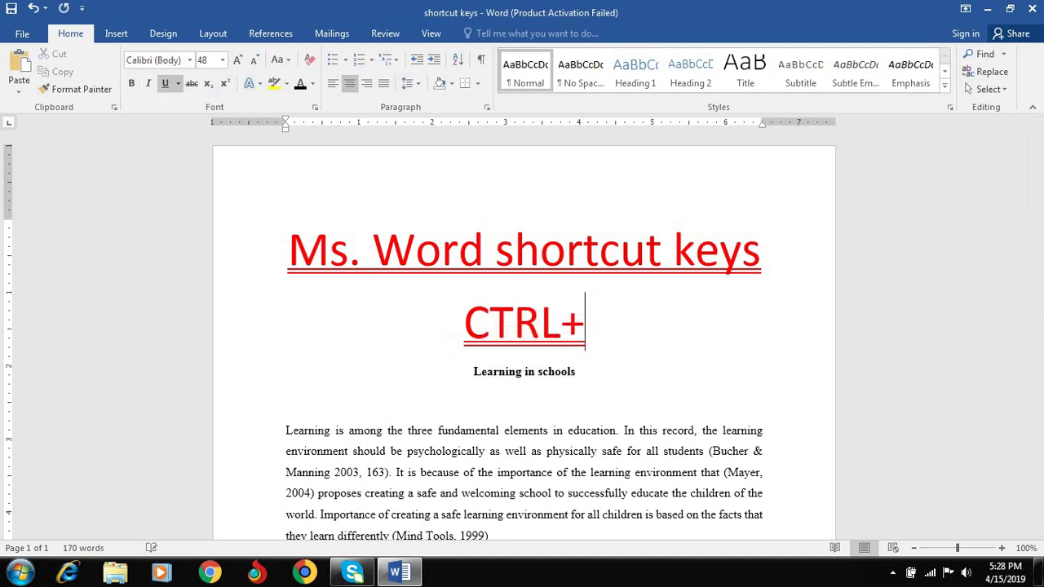
{"action": "type", "text": "C"}
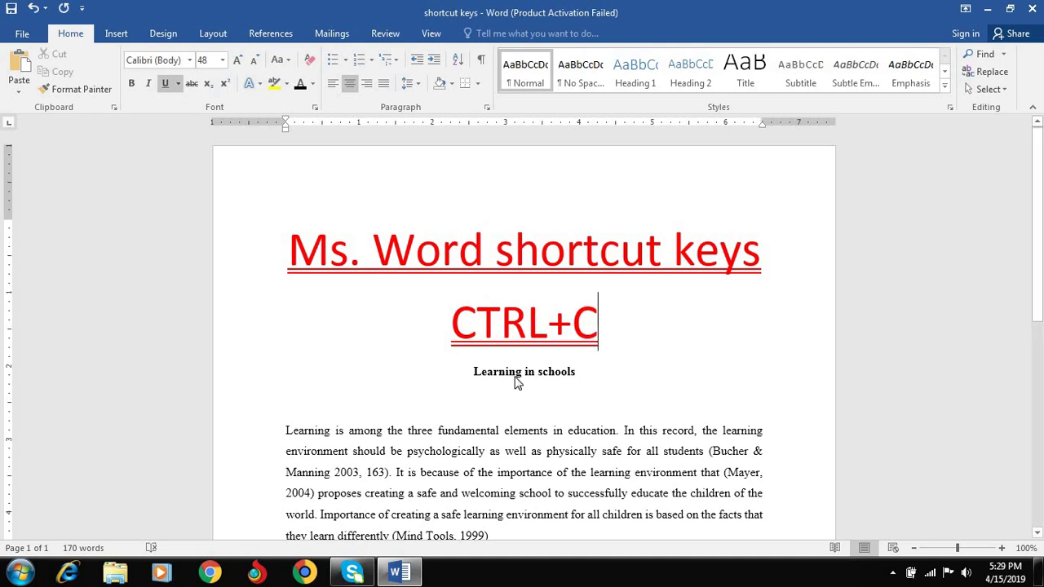
{"action": "left_click_drag", "start_coordinate": [581, 374], "coordinate": [469, 377]}
{"action": "key", "text": "ctrl+c"}
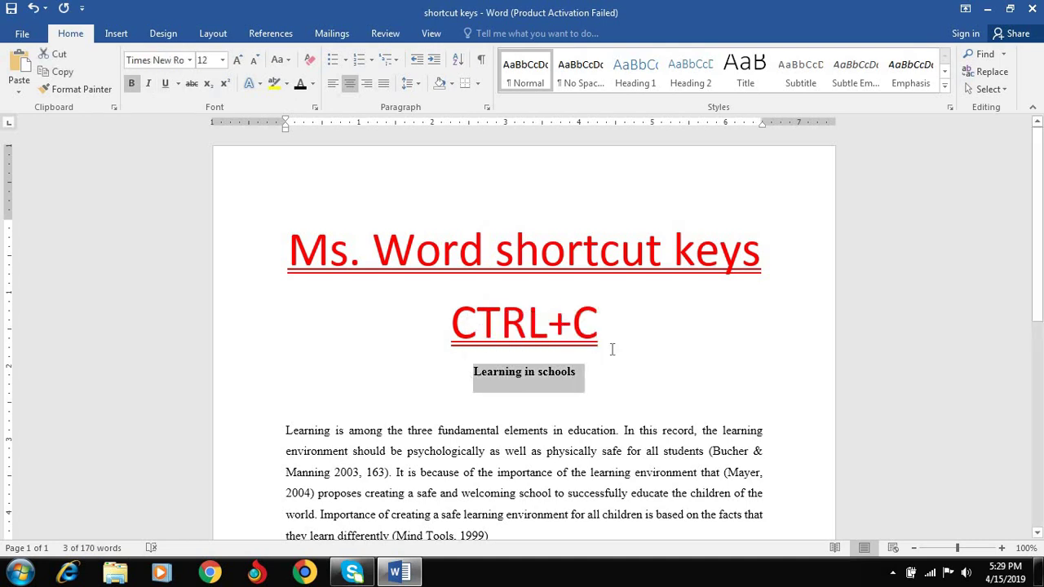
Paste the heading copy on the empty line below, then delete the duplicate.
{"action": "left_click", "coordinate": [539, 403]}
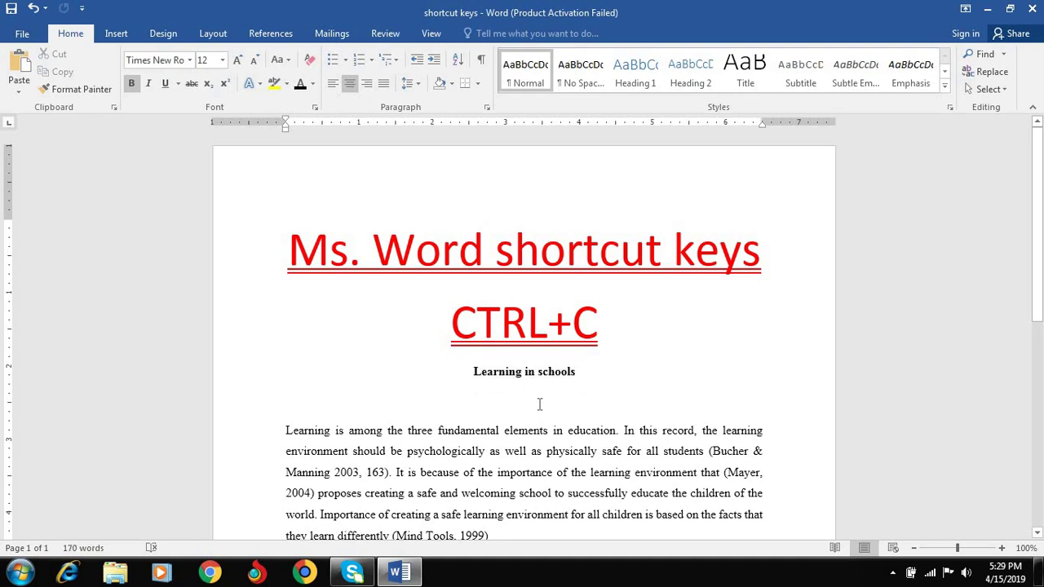
{"action": "key", "text": "ctrl+v"}
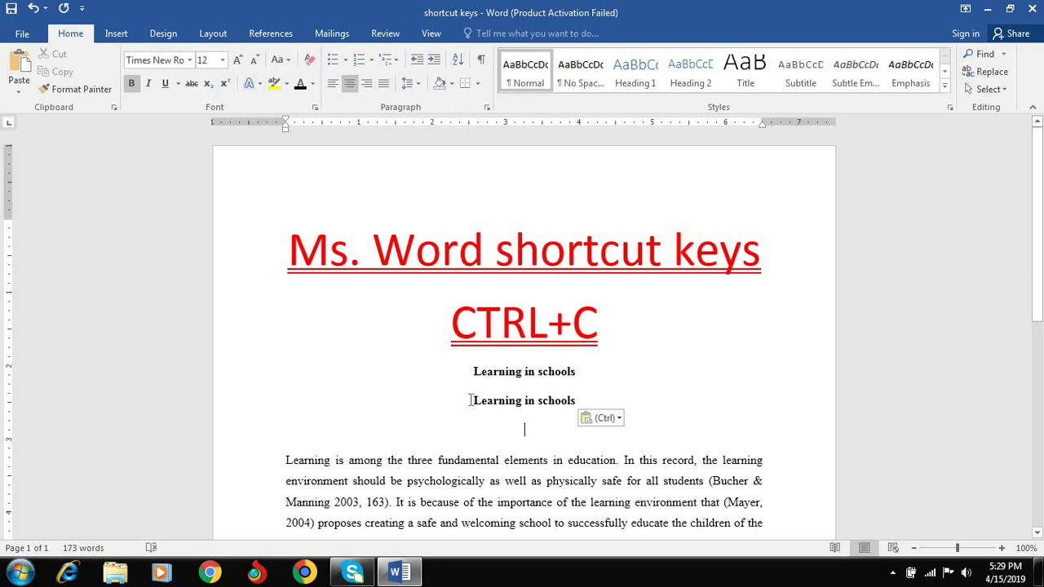
{"action": "left_click_drag", "start_coordinate": [470, 400], "coordinate": [569, 405]}
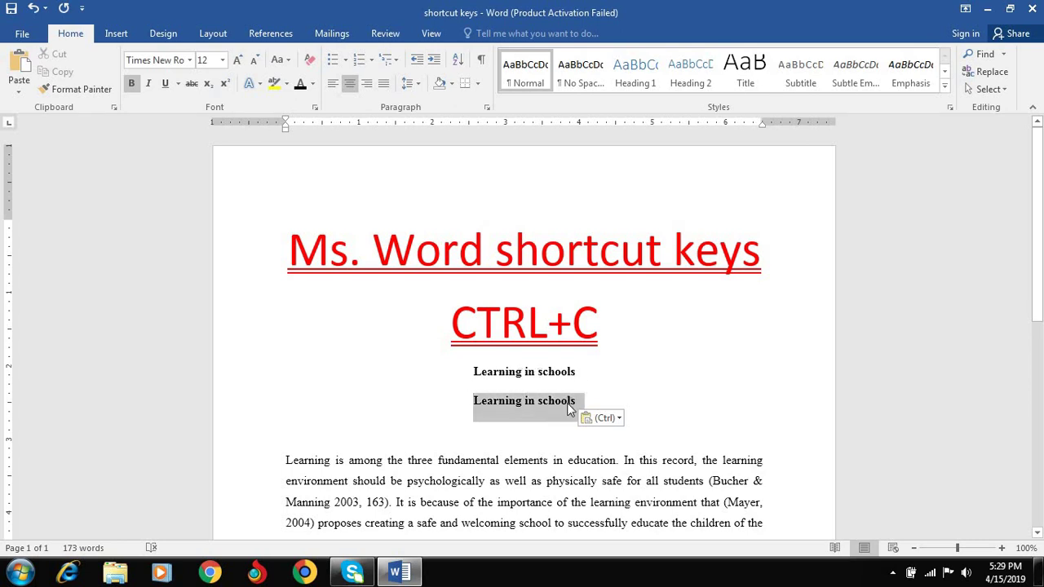
{"action": "key", "text": "Delete"}
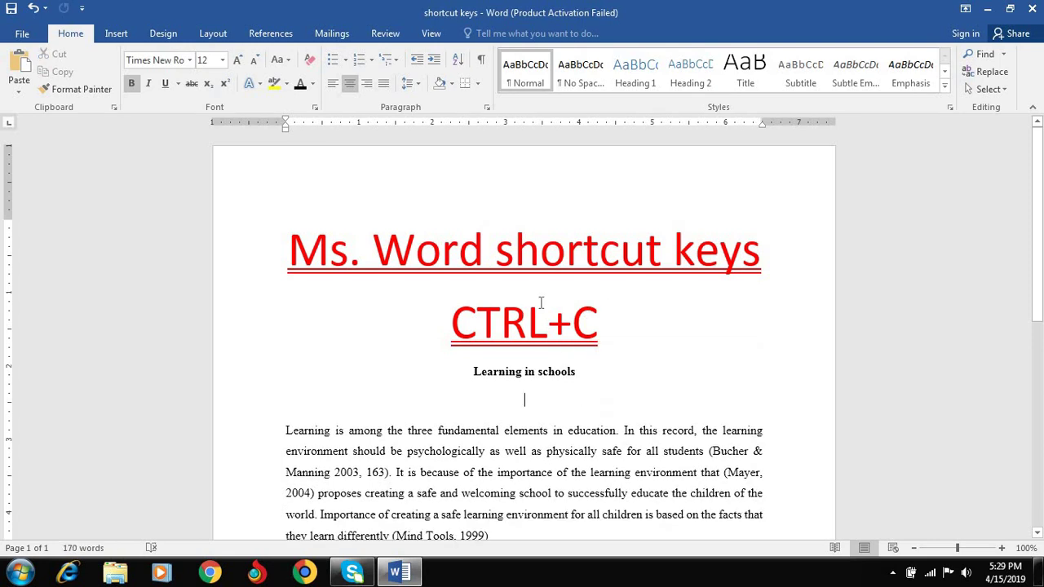
{"action": "left_click", "coordinate": [596, 314]}
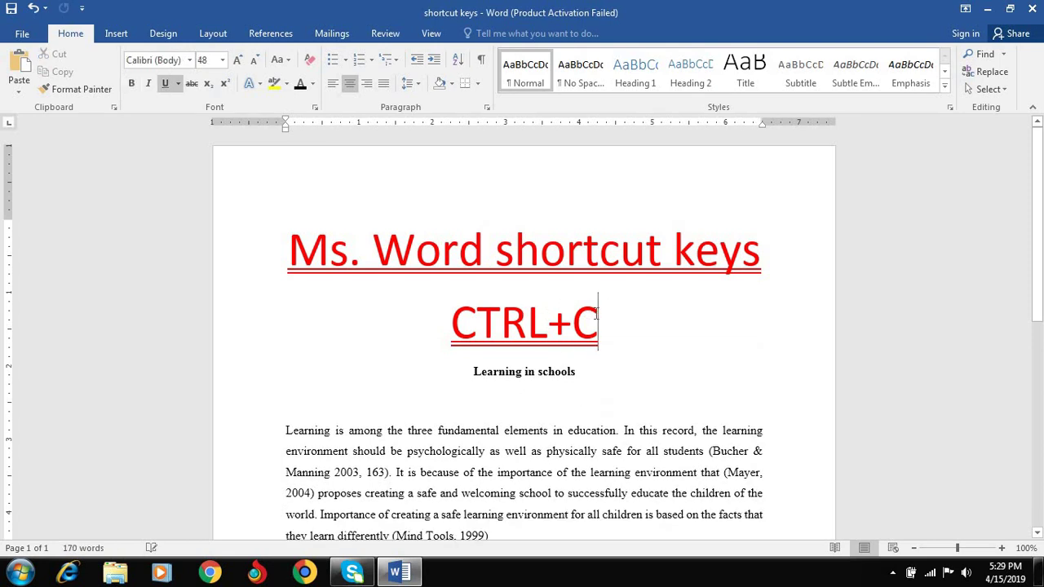
Change the line to CTRL+D and view the red font colour in the Font dialog without changes.
{"action": "key", "text": "BackSpace"}
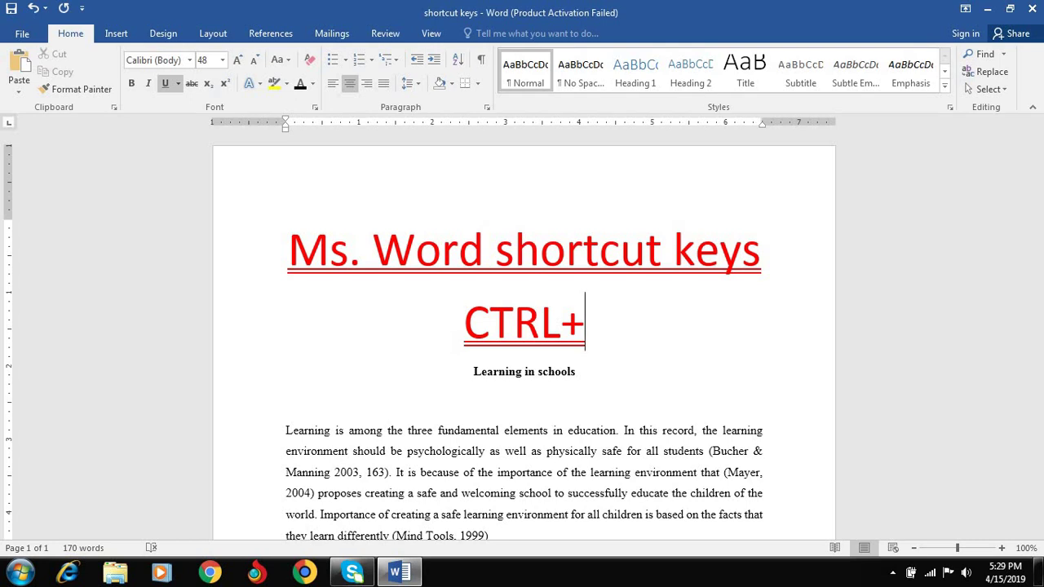
{"action": "type", "text": "D"}
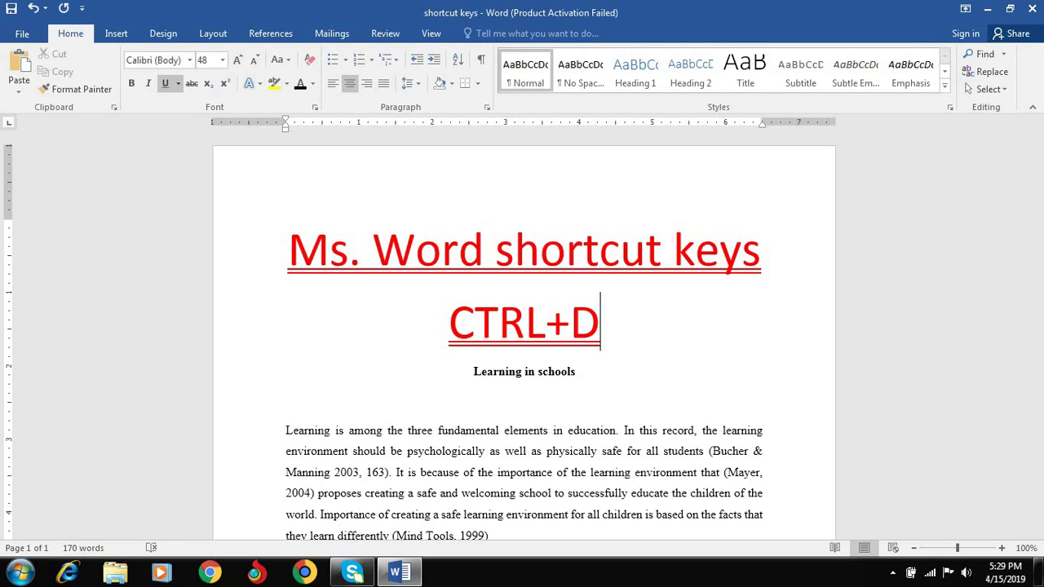
{"action": "key", "text": "ctrl+d"}
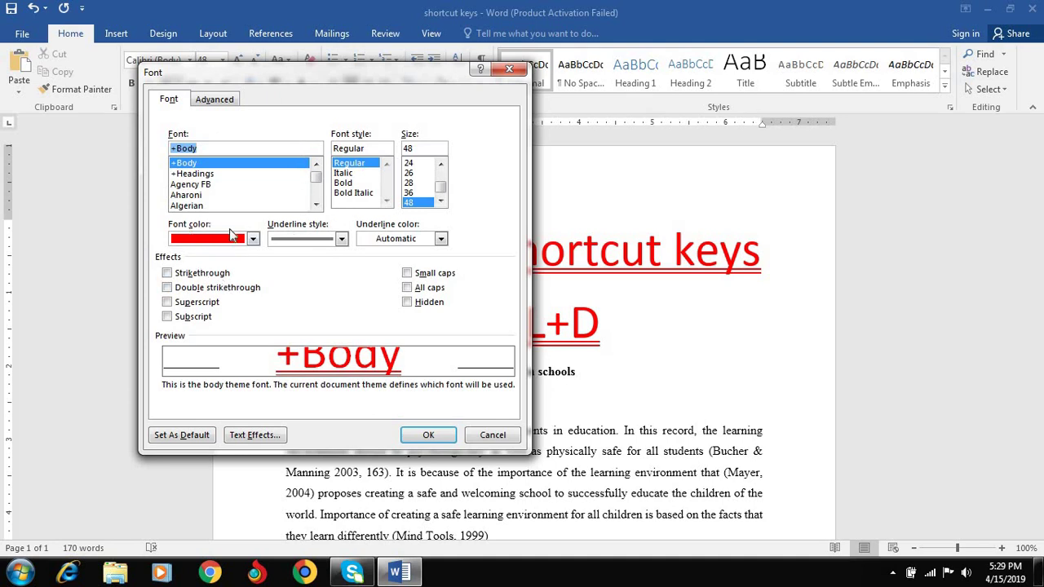
{"action": "left_click", "coordinate": [253, 240]}
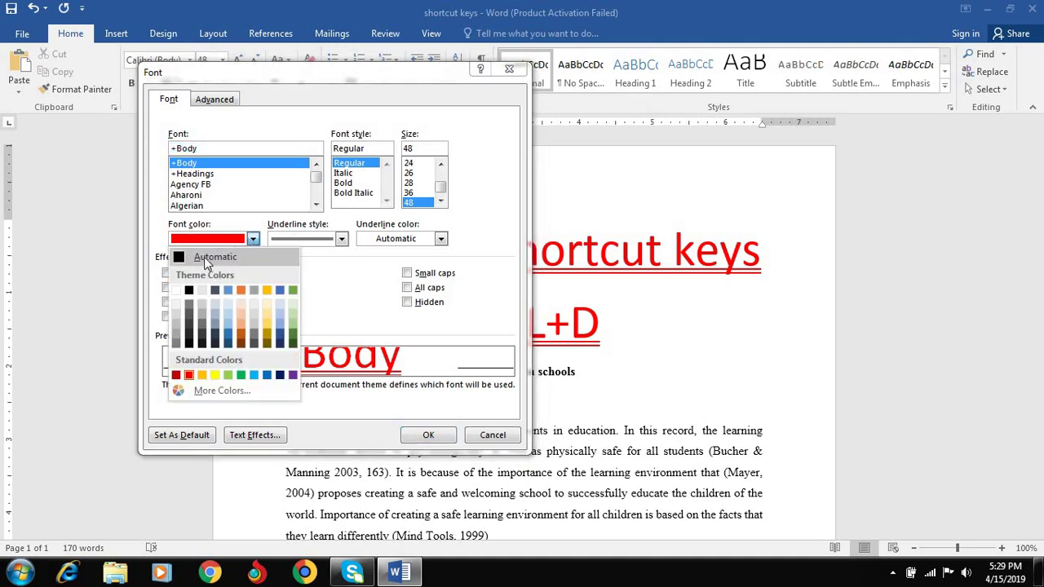
{"action": "left_click", "coordinate": [272, 231]}
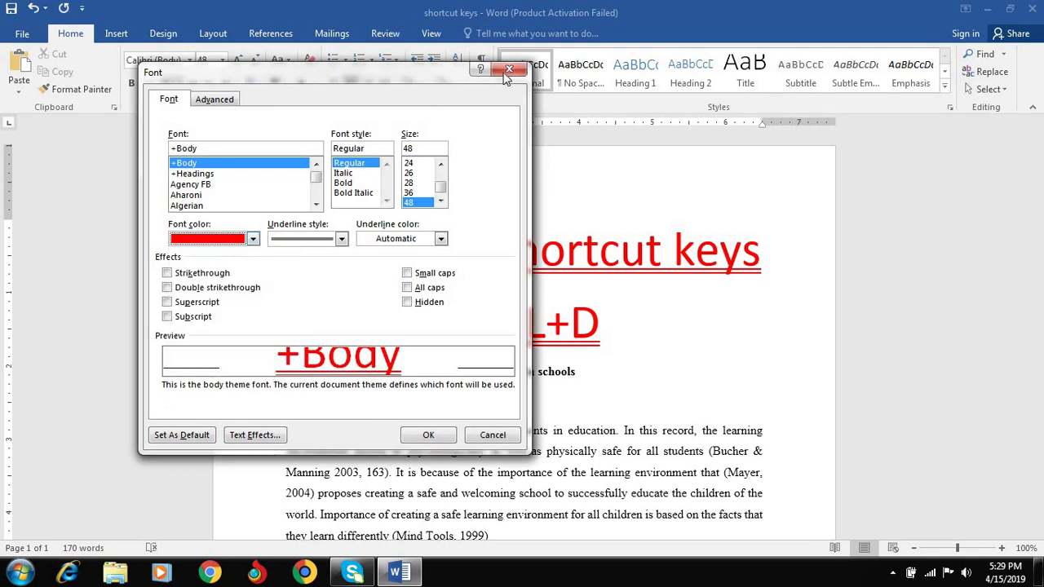
{"action": "left_click", "coordinate": [509, 69]}
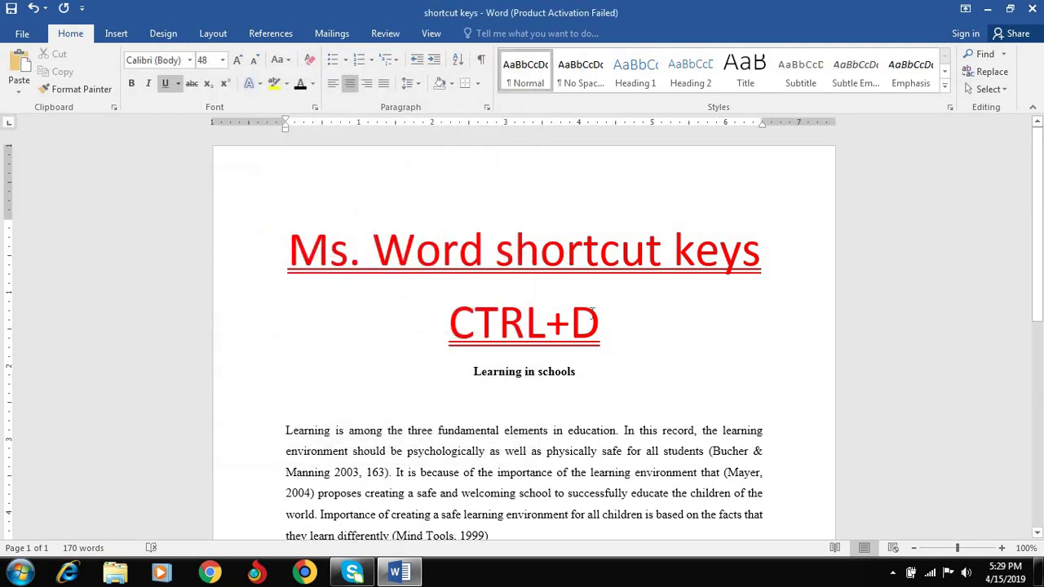
Change the line to CTRL+E and left-align the 'Learning in schools' heading.
{"action": "key", "text": "BackSpace"}
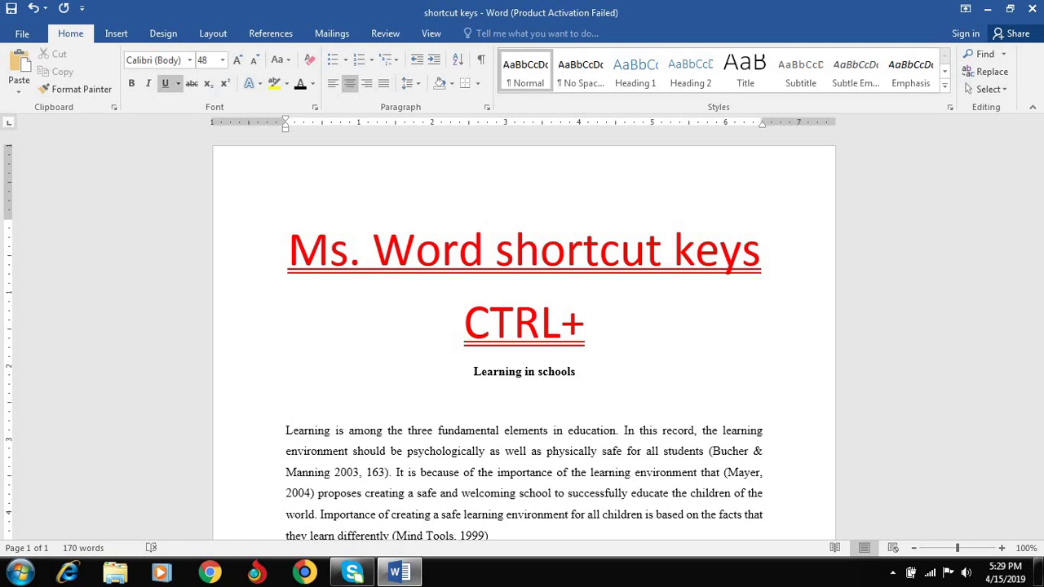
{"action": "type", "text": "E"}
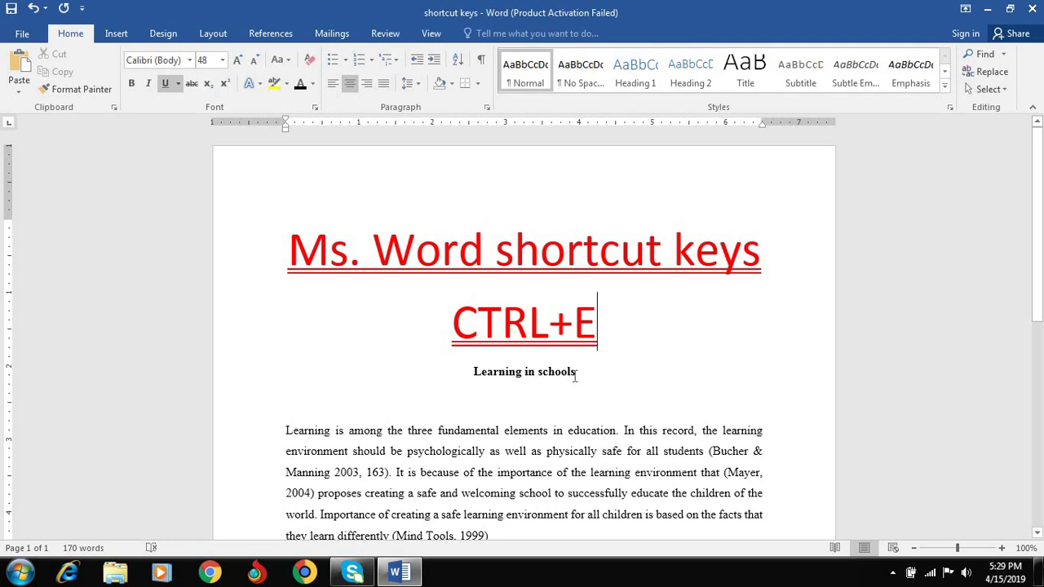
{"action": "triple_click", "coordinate": [471, 378]}
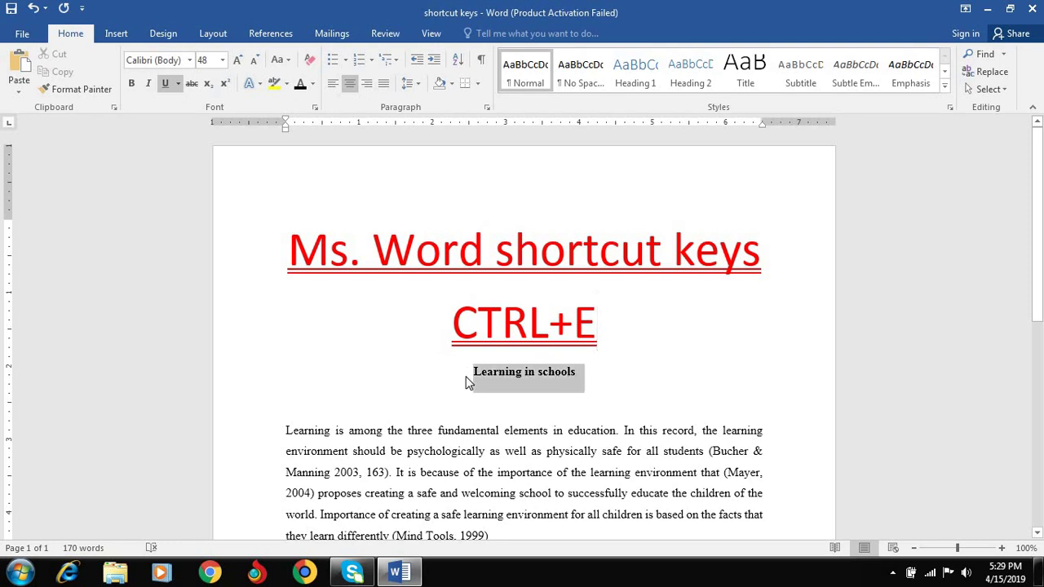
{"action": "key", "text": "ctrl+l"}
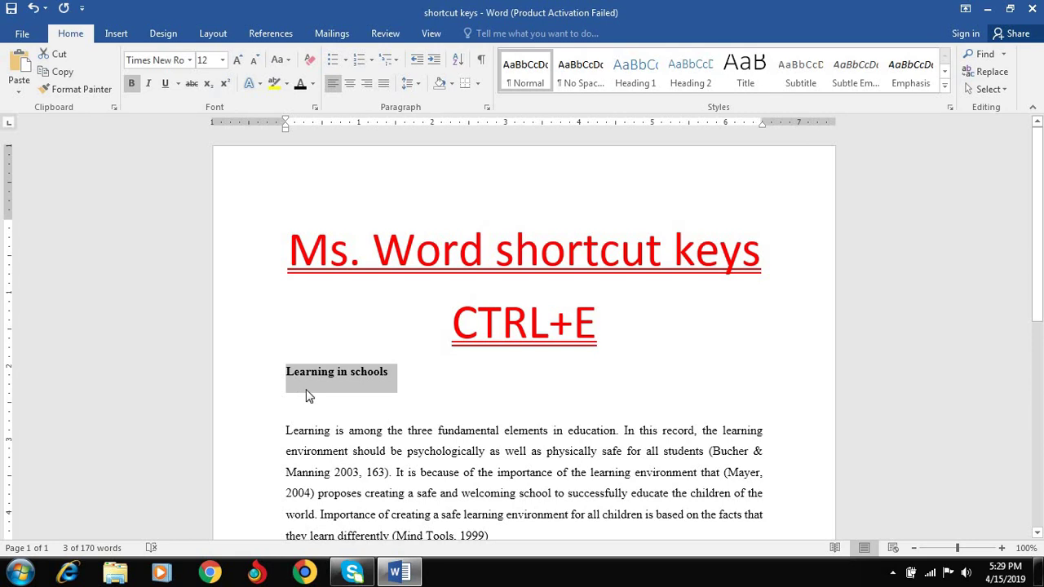
Dismiss the AutoCorrect menu and centre the 'Learning in schools' heading with Ctrl+E.
{"action": "left_click", "coordinate": [301, 384]}
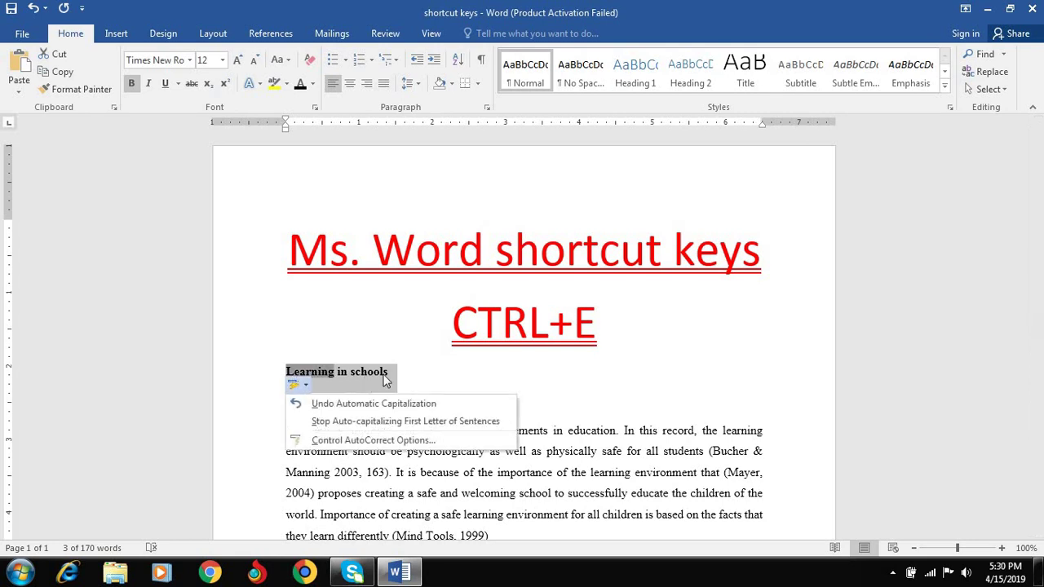
{"action": "left_click", "coordinate": [389, 372]}
{"action": "left_click_drag", "start_coordinate": [389, 372], "coordinate": [286, 377]}
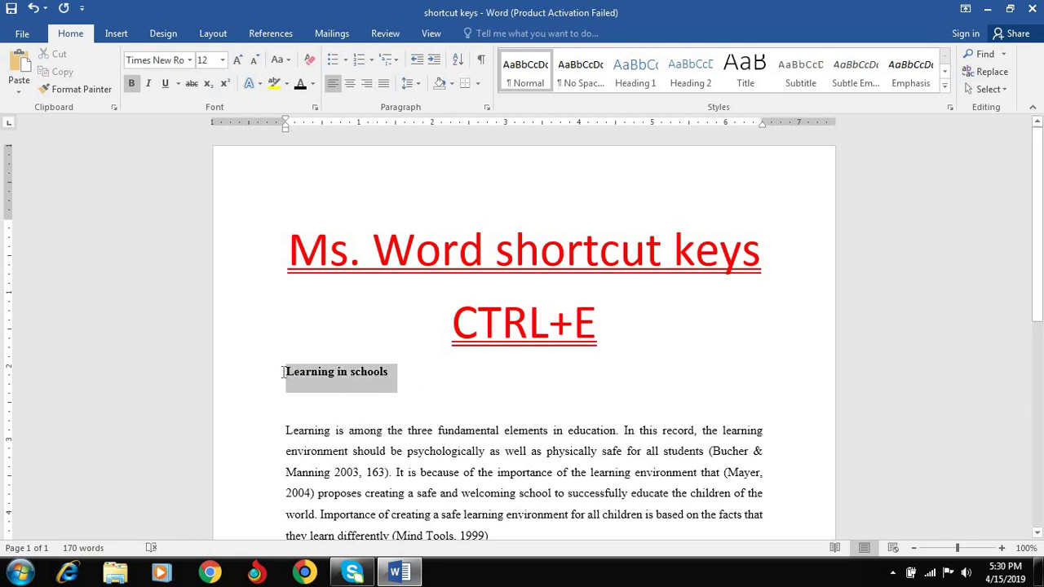
{"action": "key", "text": "ctrl+e"}
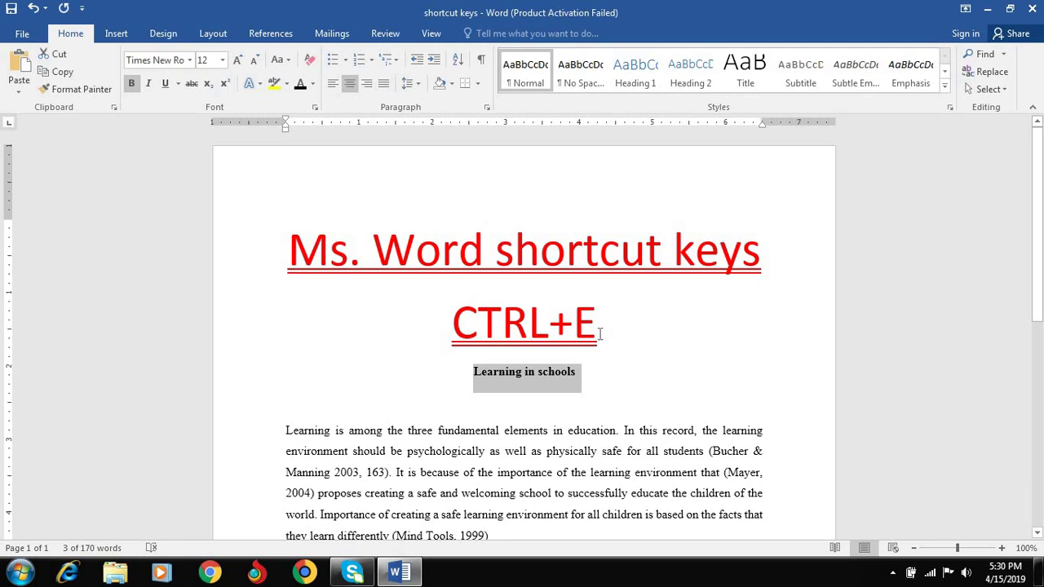
{"action": "left_click", "coordinate": [599, 333]}
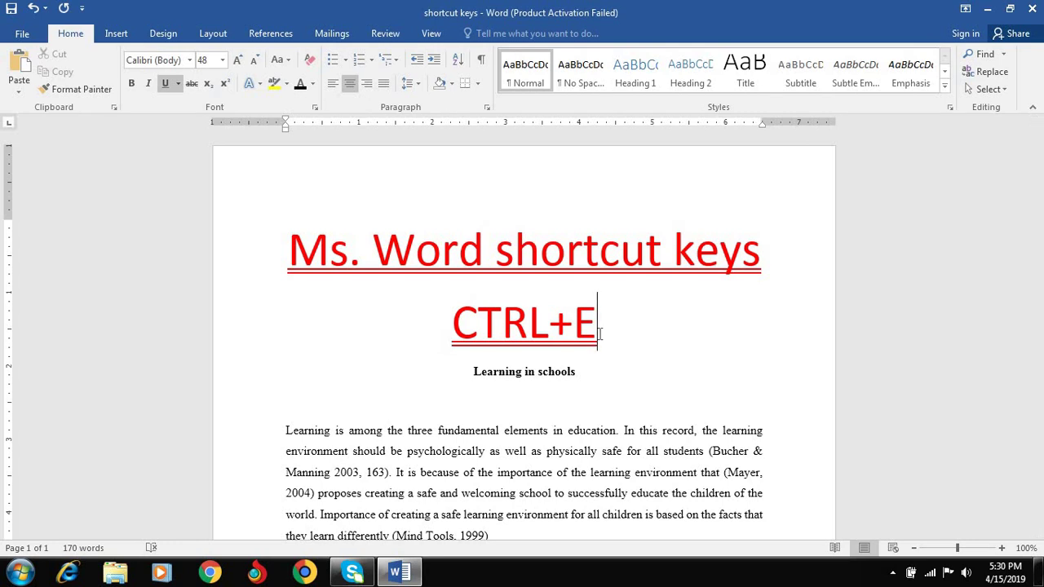
Change the line to CTRL+F and search the document for 'CHILDREN' in the Navigation pane.
{"action": "key", "text": "BackSpace"}
{"action": "type", "text": "F"}
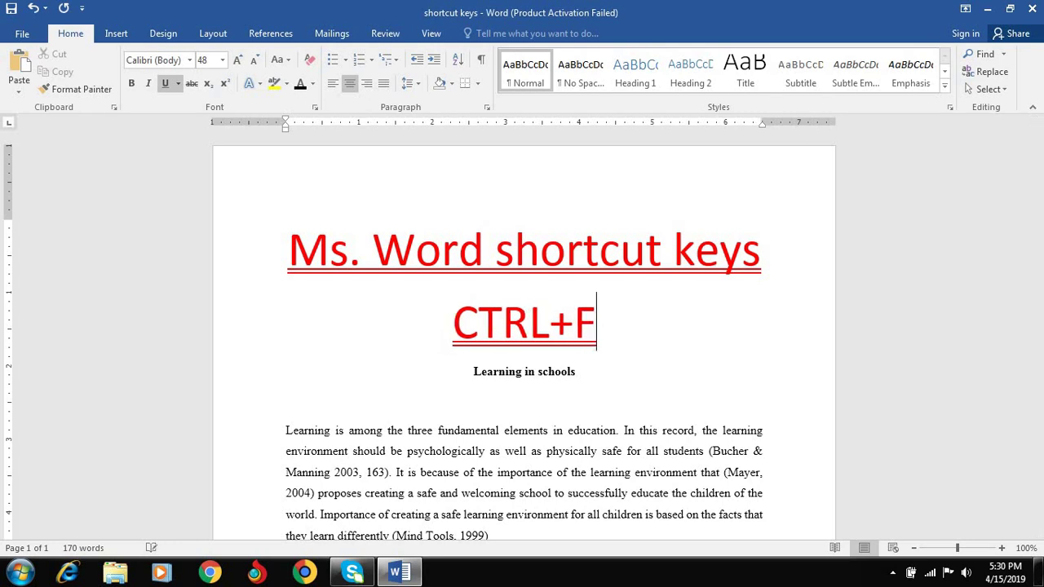
{"action": "left_click", "coordinate": [508, 413]}
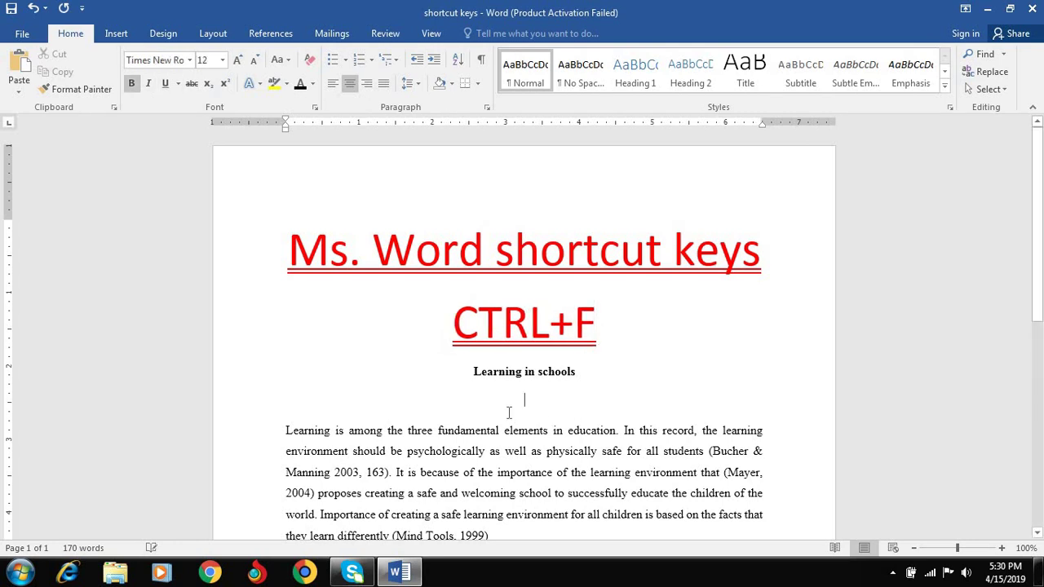
{"action": "key", "text": "ctrl+f"}
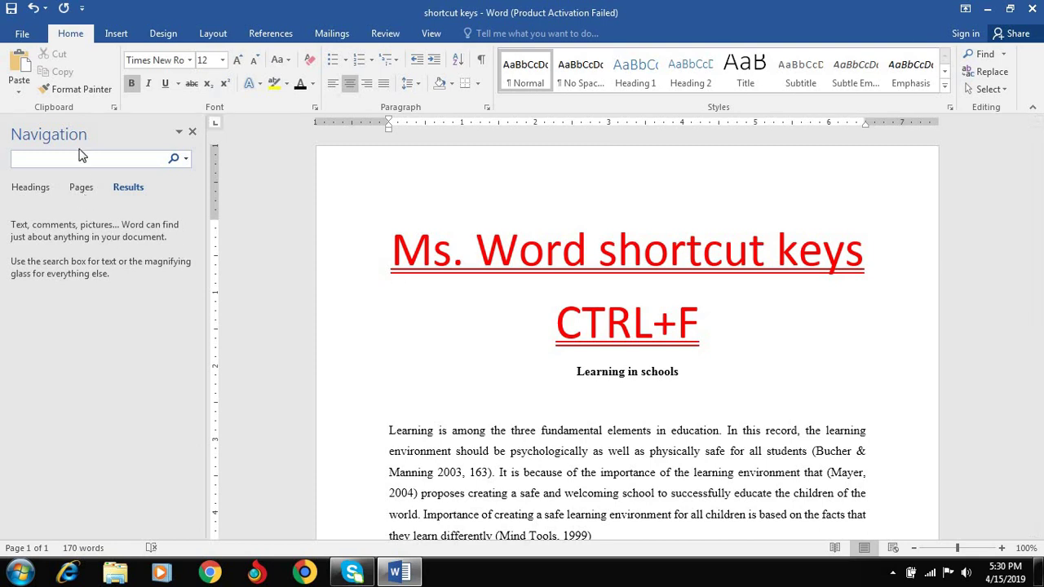
{"action": "type", "text": "CHILDRE"}
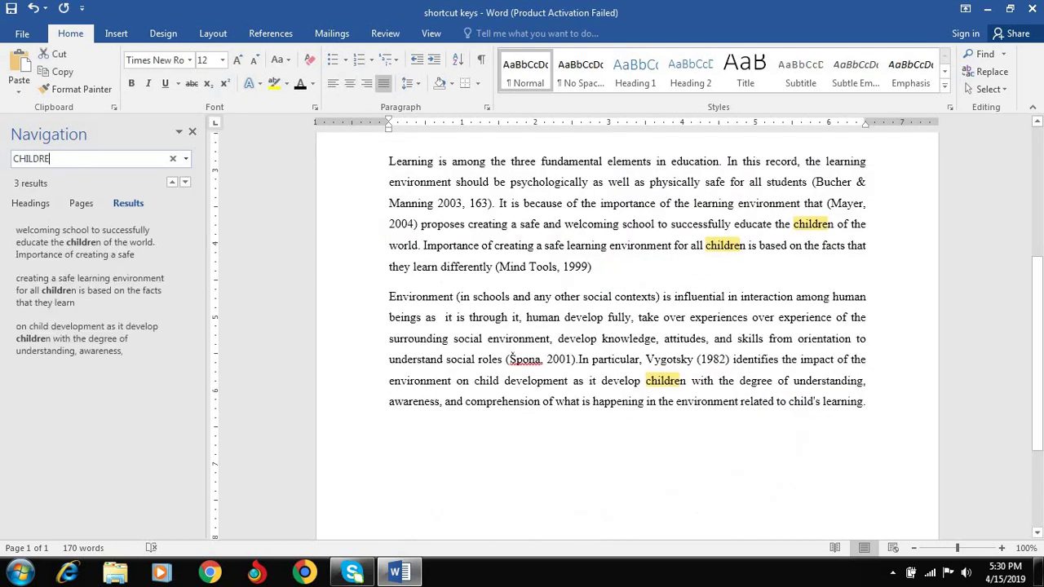
{"action": "type", "text": "N"}
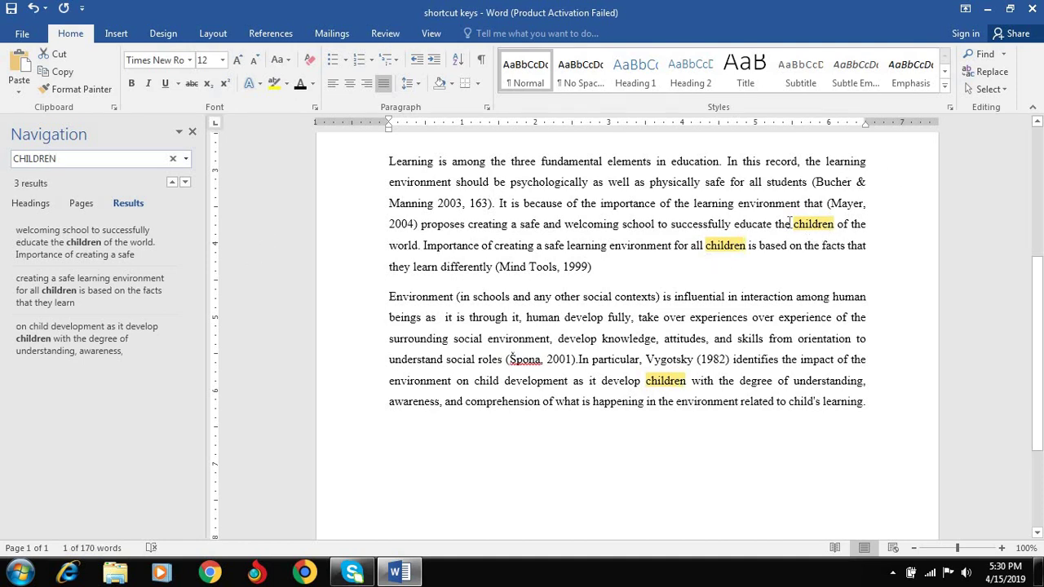
{"action": "left_click", "coordinate": [194, 131]}
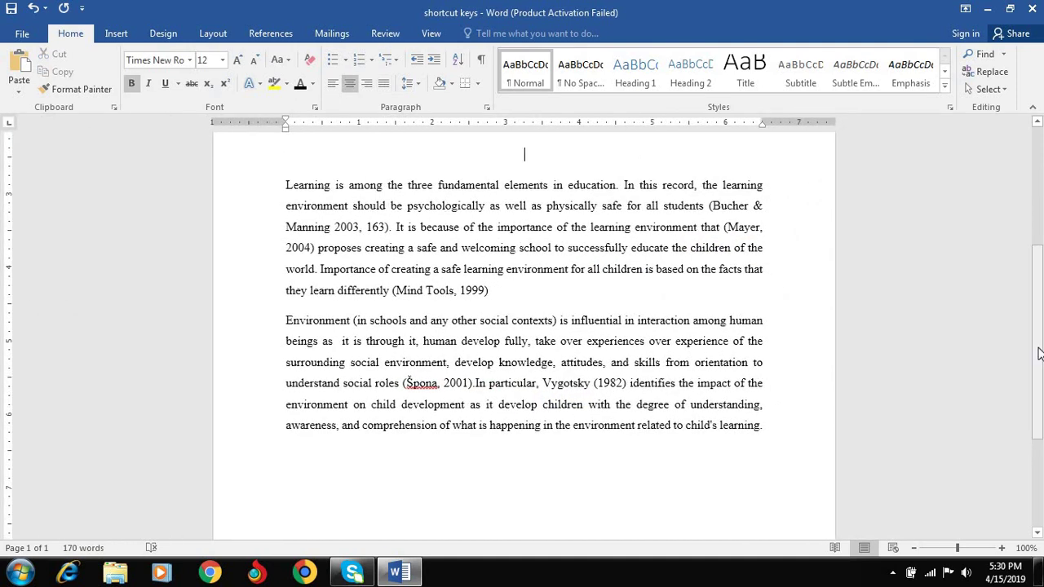
{"action": "scroll", "coordinate": [1039, 352], "scroll_direction": "up", "scroll_amount": 5}
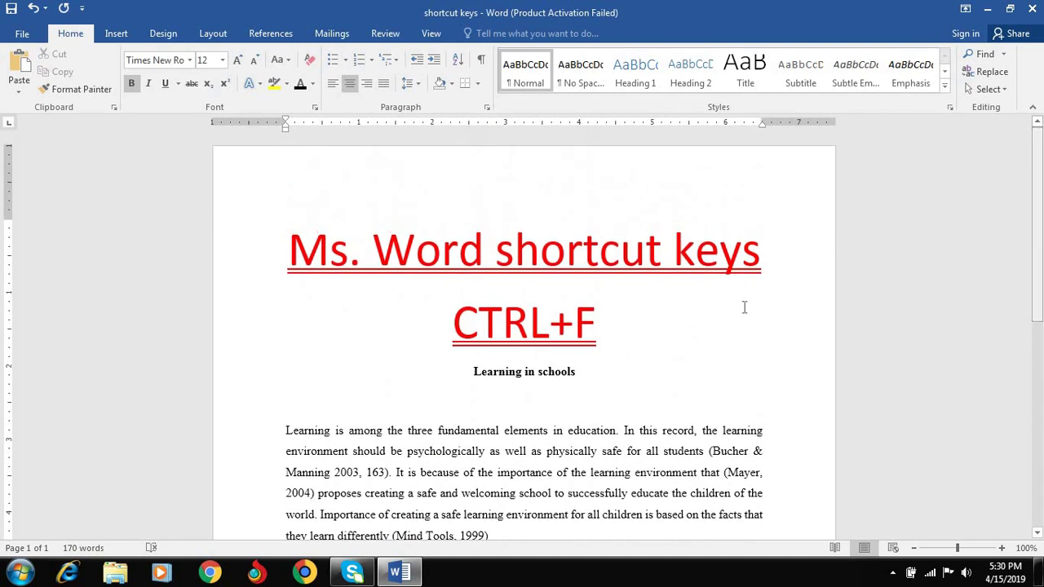
{"action": "left_click", "coordinate": [600, 320]}
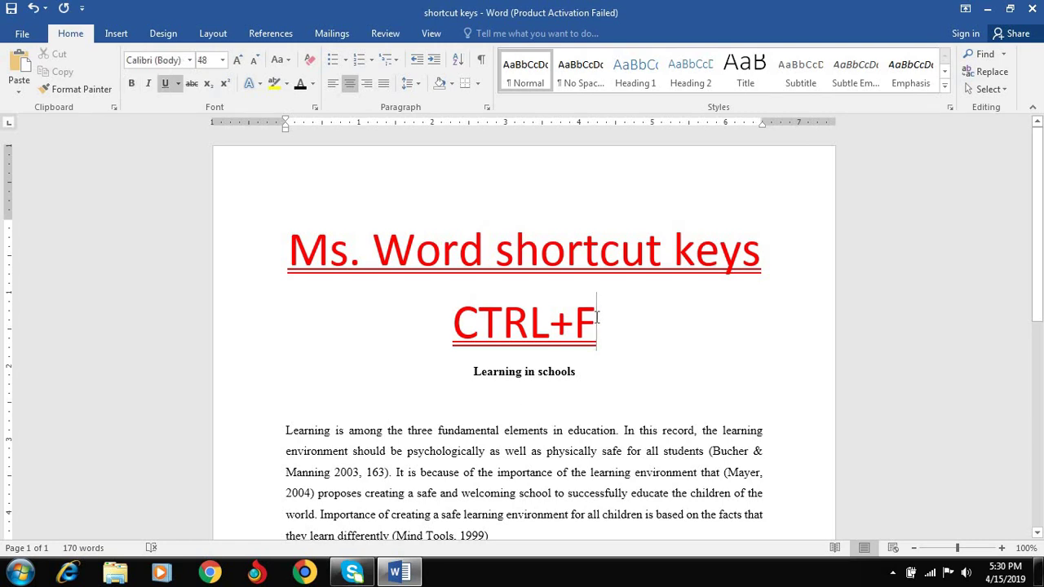
Change the line to CTRL+G and try Go To page 10, closing without jumping.
{"action": "key", "text": "BackSpace"}
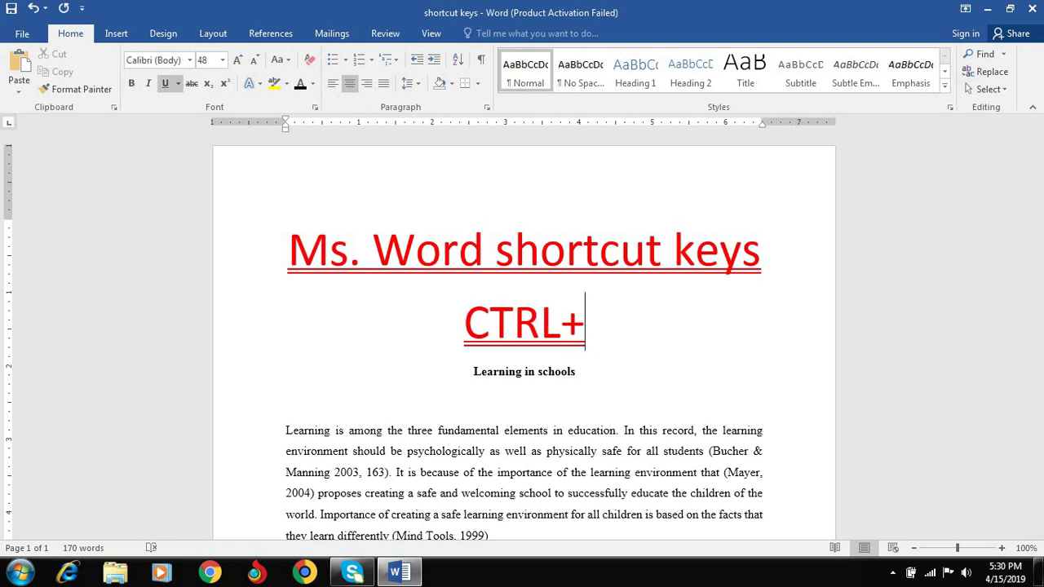
{"action": "type", "text": "G"}
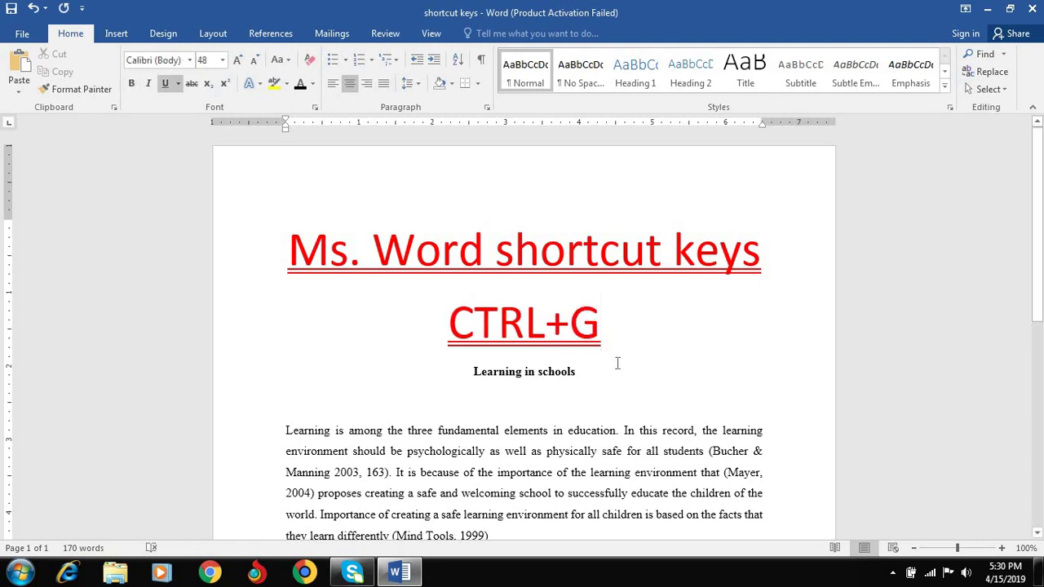
{"action": "key", "text": "ctrl+g"}
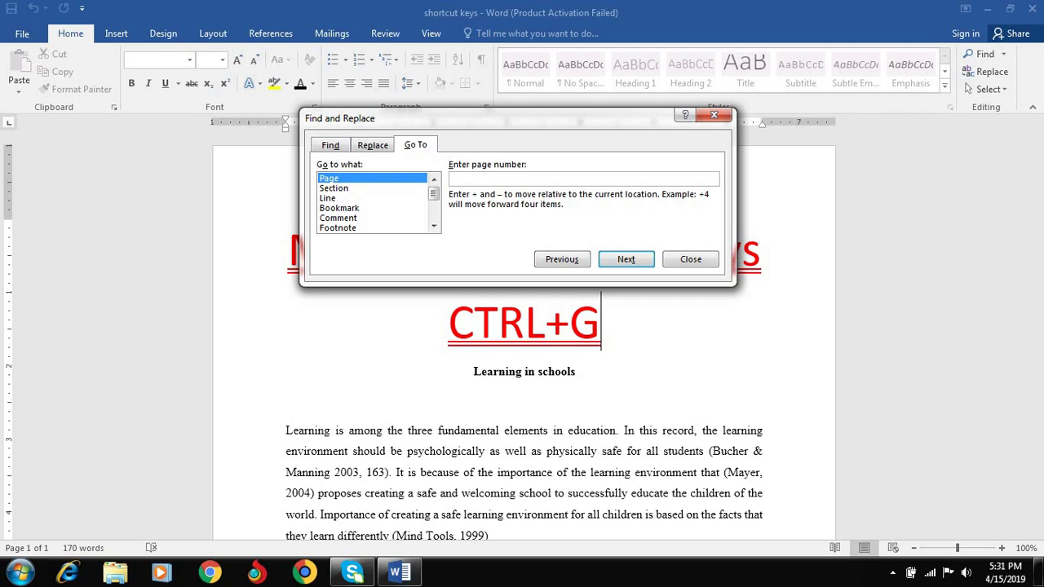
{"action": "type", "text": "10"}
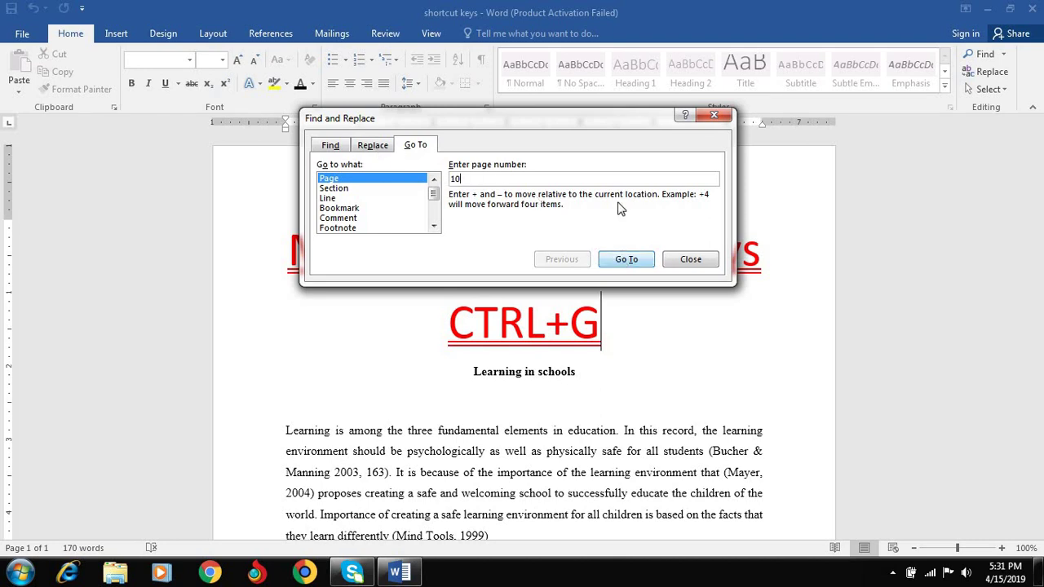
{"action": "left_click", "coordinate": [712, 117]}
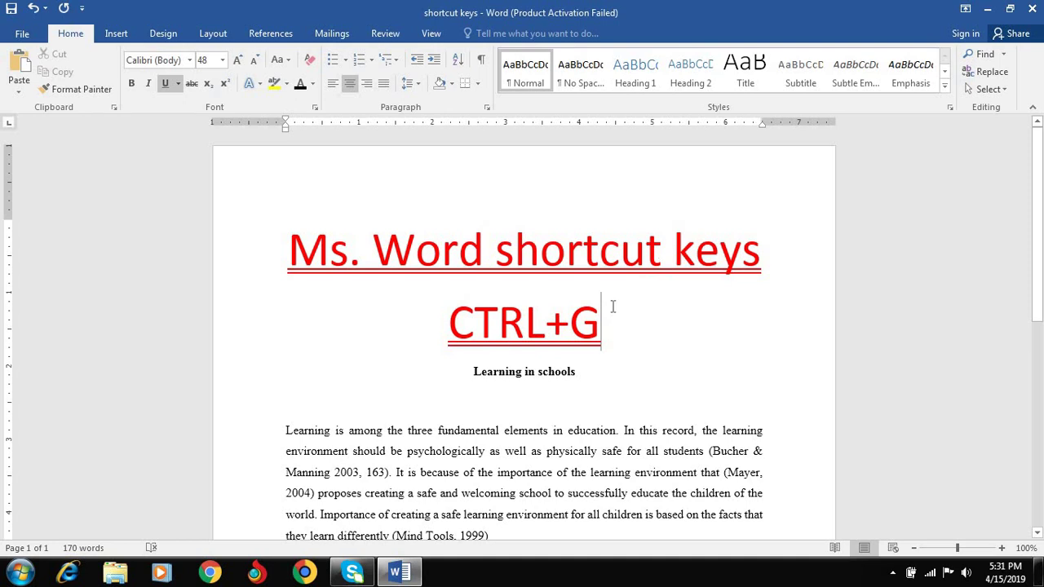
Change the line to CTRL+H and enter 'children' as the Find and Replace search term.
{"action": "key", "text": "BackSpace"}
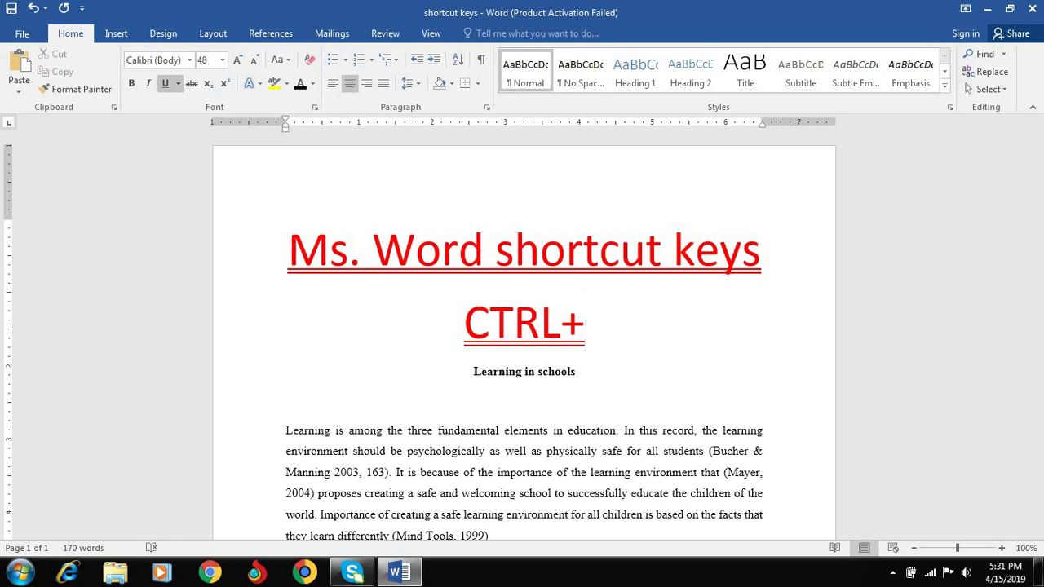
{"action": "type", "text": "H"}
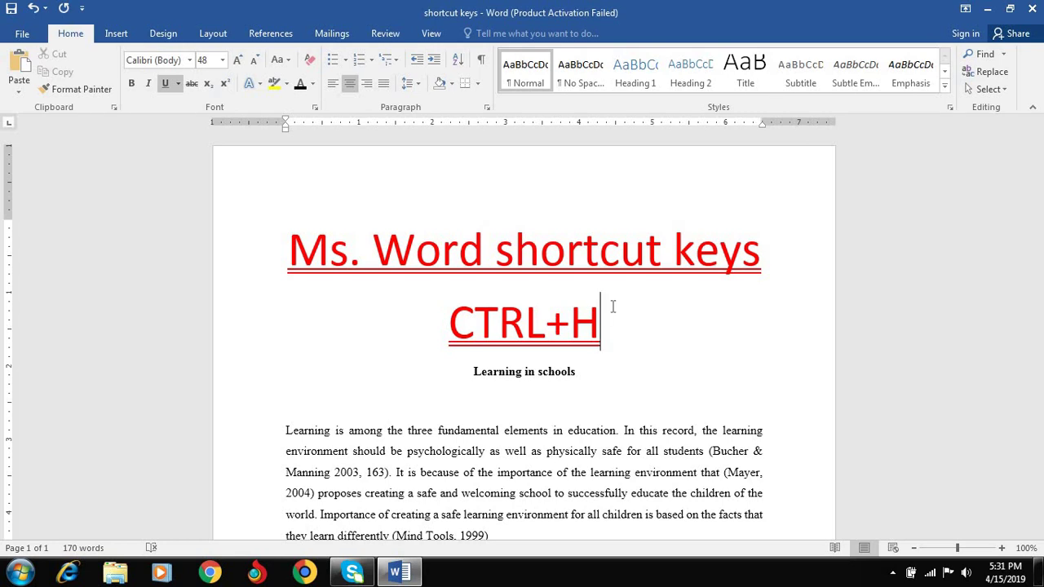
{"action": "key", "text": "ctrl+h"}
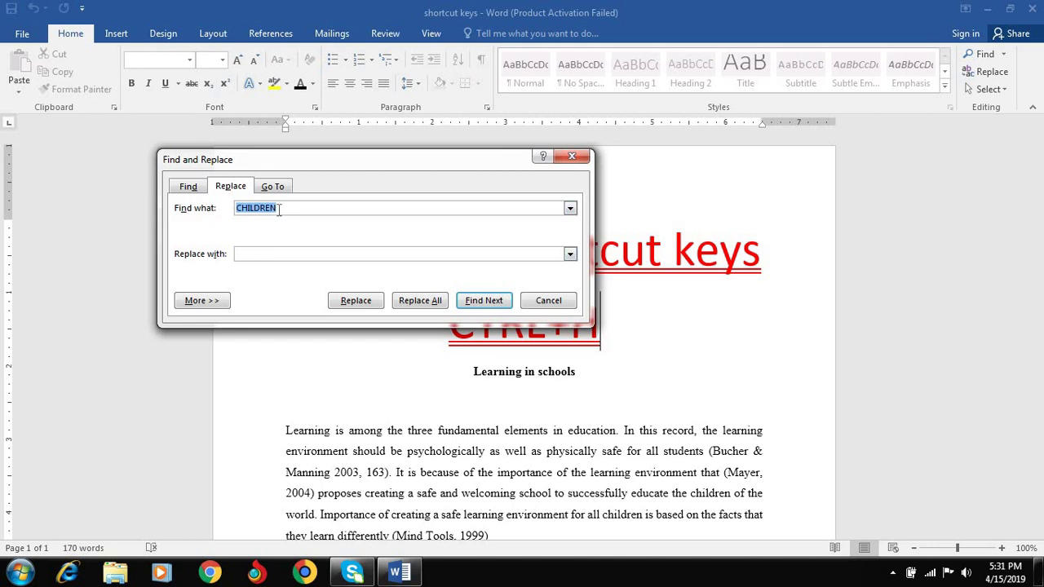
{"action": "left_click_drag", "start_coordinate": [283, 207], "coordinate": [238, 210]}
{"action": "type", "text": "children"}
Replace all 3 occurrences of 'children' with 'kids' and close the dialog.
{"action": "left_click", "coordinate": [246, 253]}
{"action": "type", "text": "kids"}
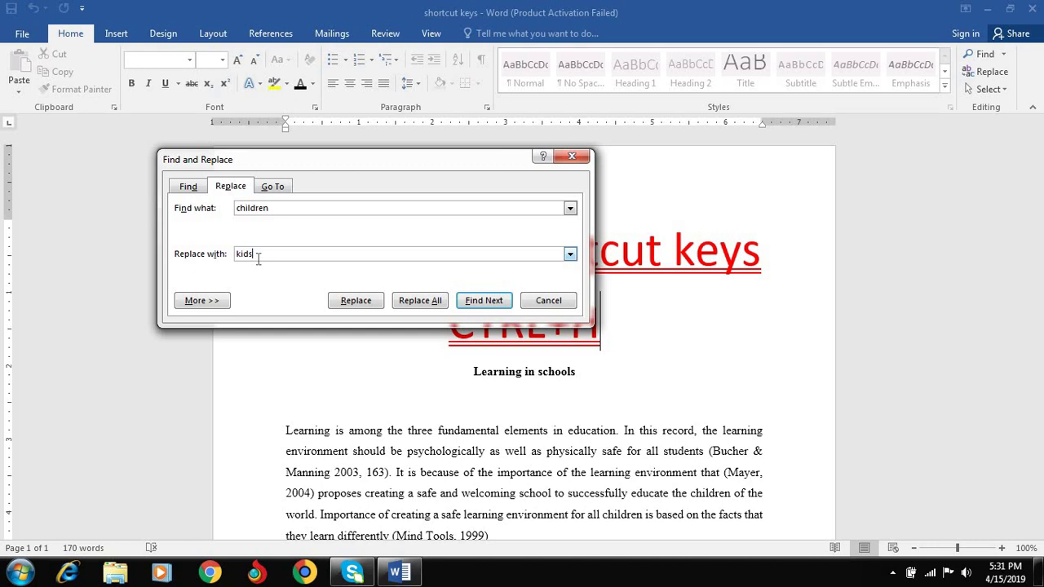
{"action": "left_click", "coordinate": [420, 302]}
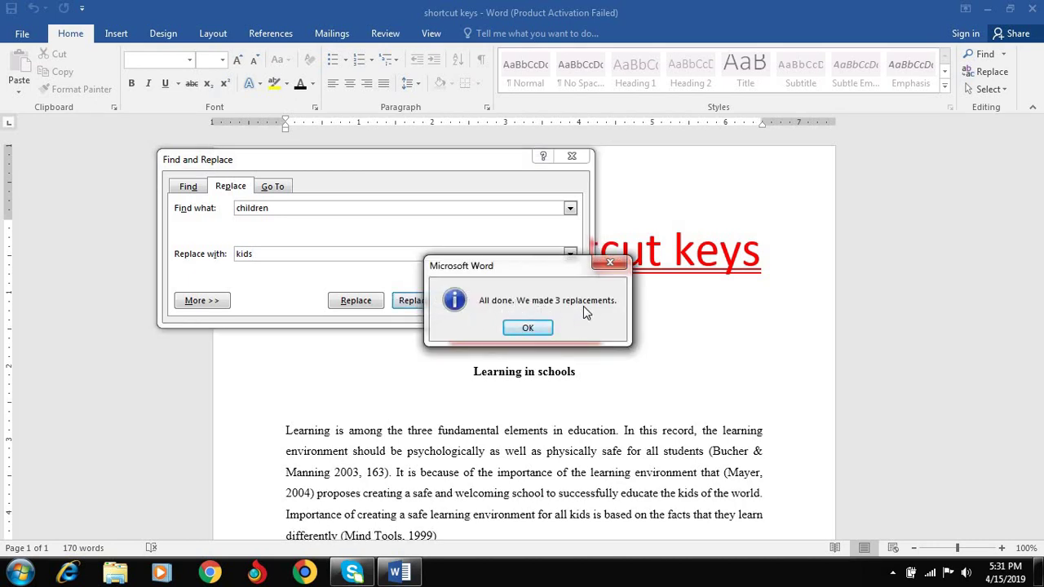
{"action": "left_click", "coordinate": [527, 328]}
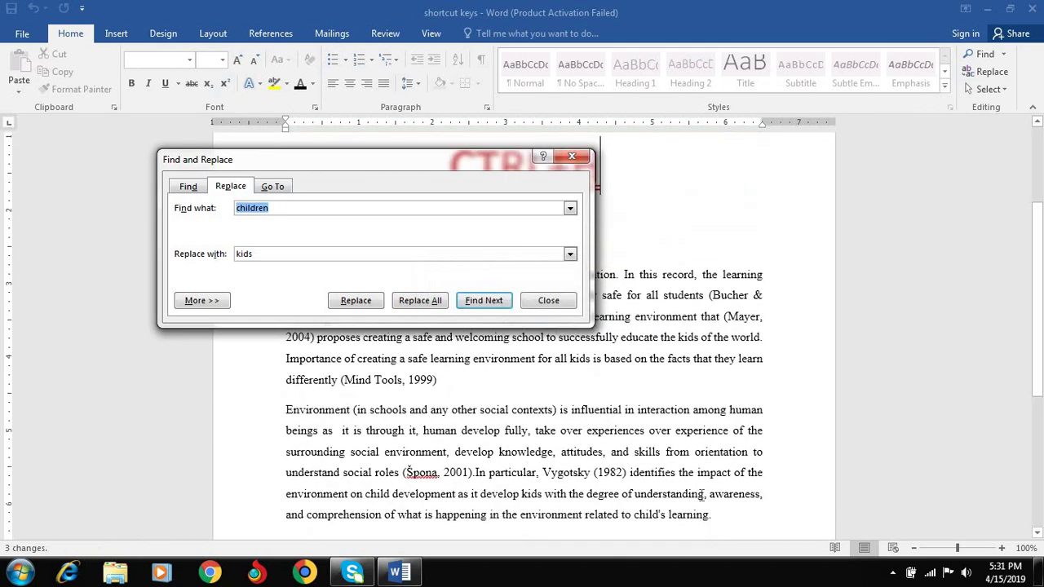
{"action": "left_click", "coordinate": [688, 341]}
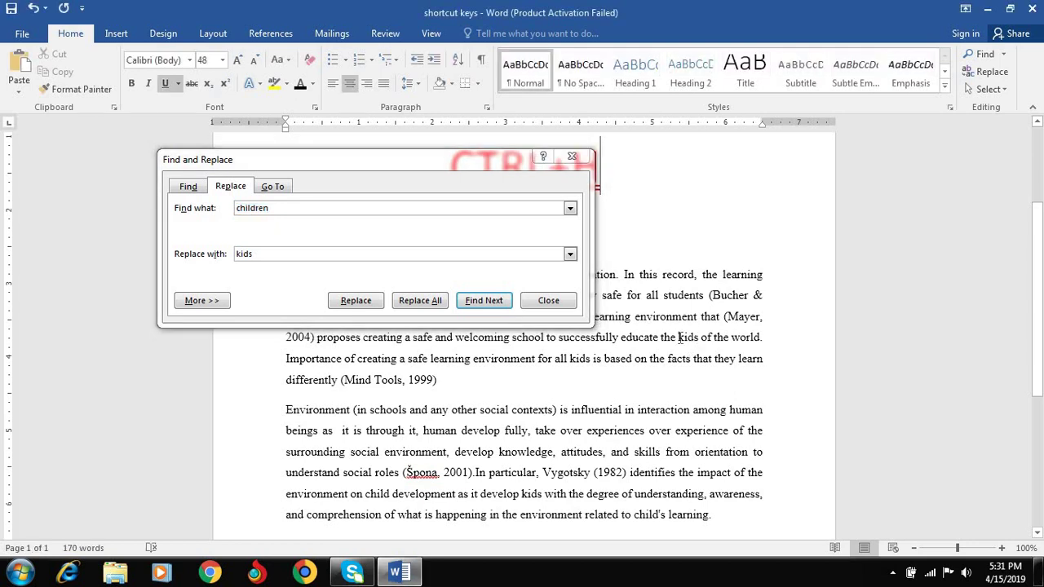
{"action": "left_click", "coordinate": [572, 156]}
{"action": "left_click", "coordinate": [572, 156]}
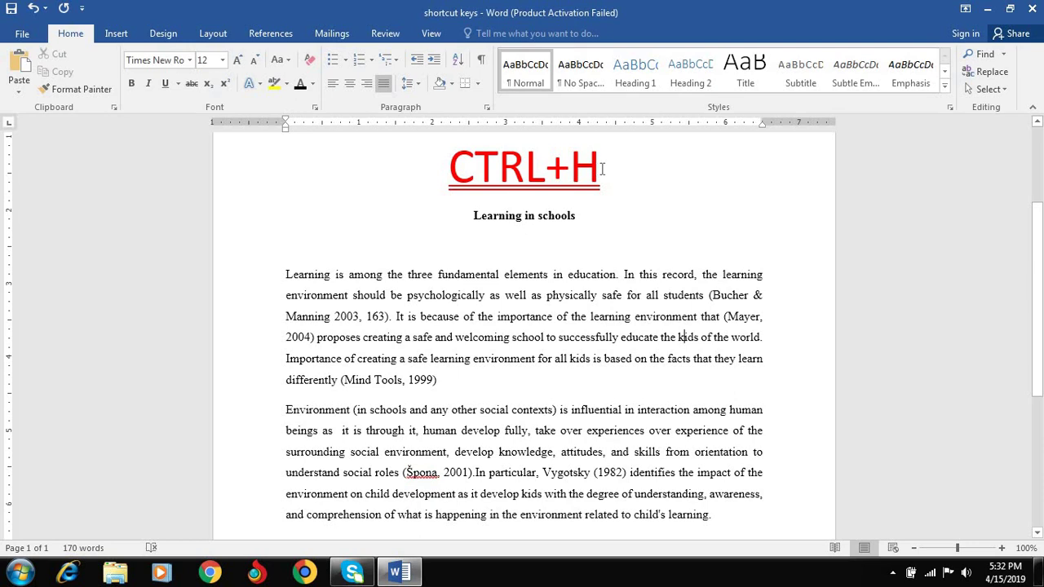
{"action": "left_click", "coordinate": [602, 169]}
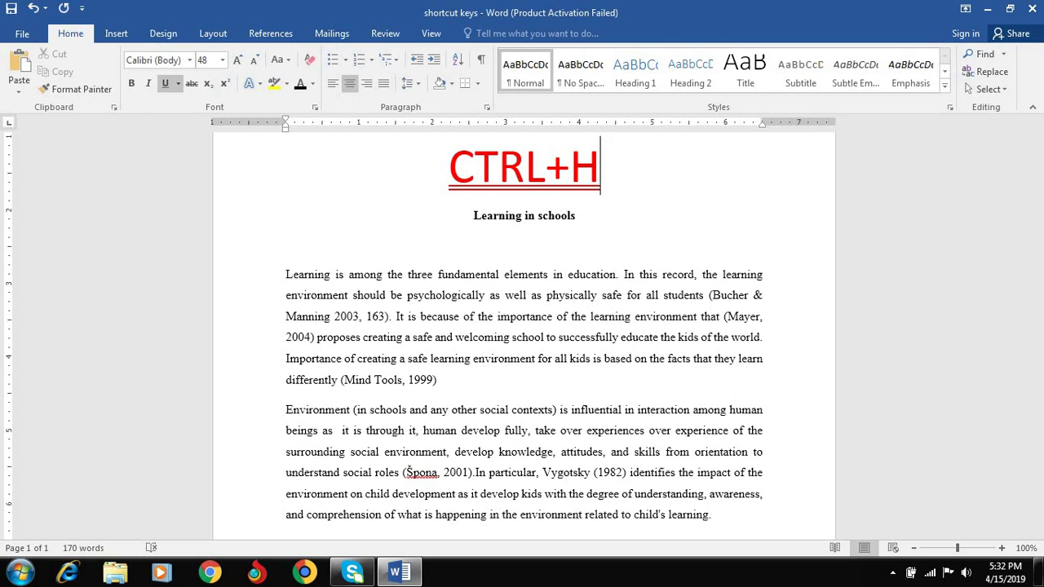
Change the line to CTRL+I and italicise the 'Learning in schools' heading.
{"action": "key", "text": "BackSpace"}
{"action": "type", "text": "i"}
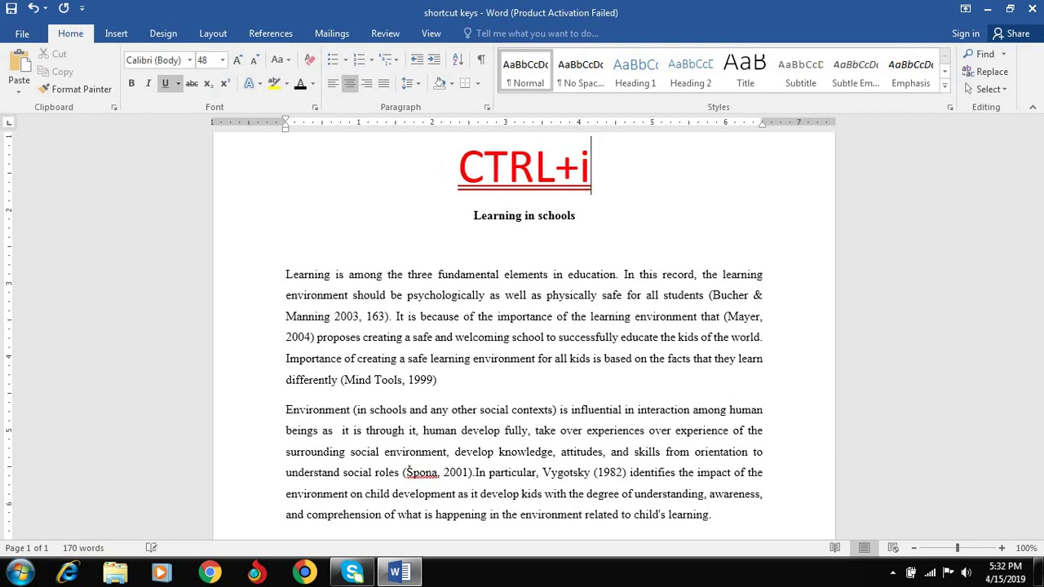
{"action": "key", "text": "BackSpace"}
{"action": "type", "text": "I"}
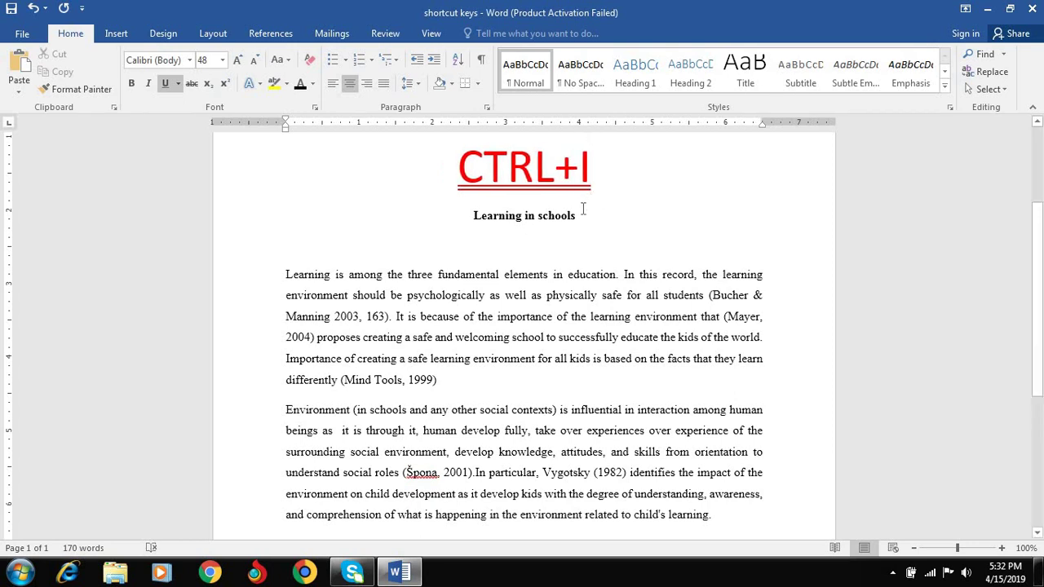
{"action": "left_click_drag", "start_coordinate": [577, 215], "coordinate": [468, 215]}
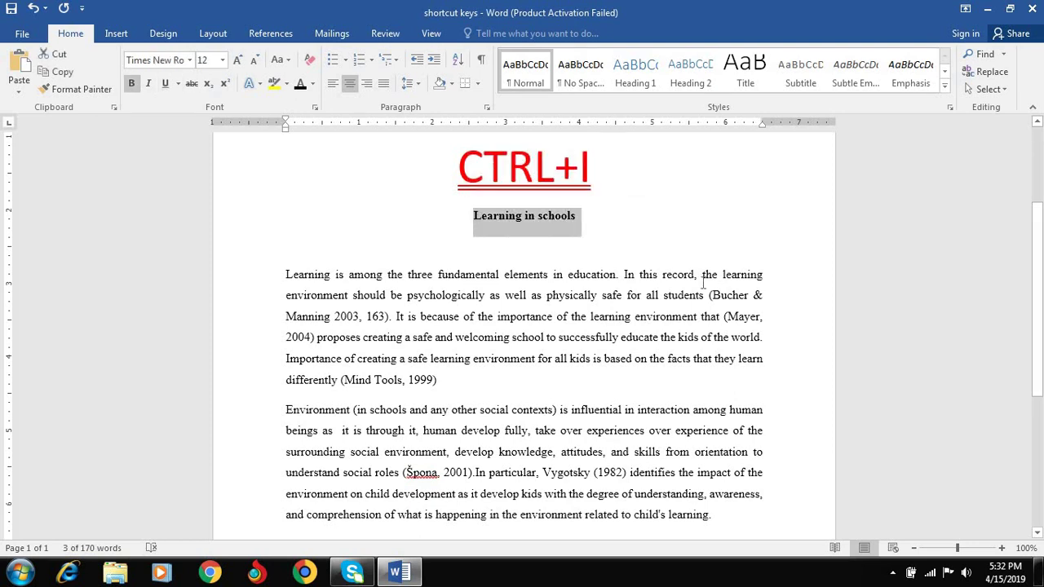
{"action": "key", "text": "ctrl+i"}
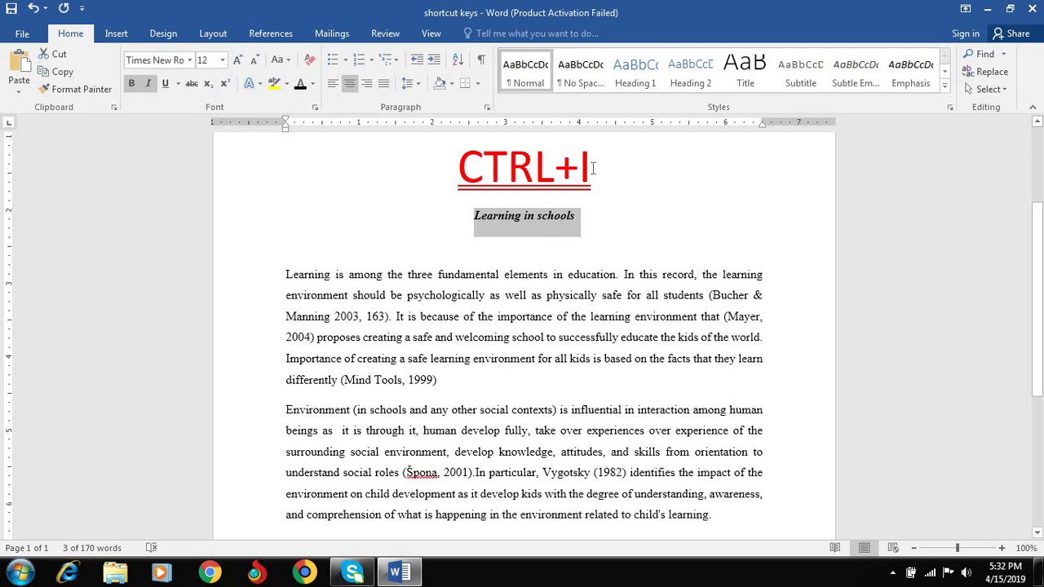
{"action": "left_click", "coordinate": [593, 168]}
Change the red title to CTRL+J and left-align the first paragraph.
{"action": "key", "text": "BackSpace"}
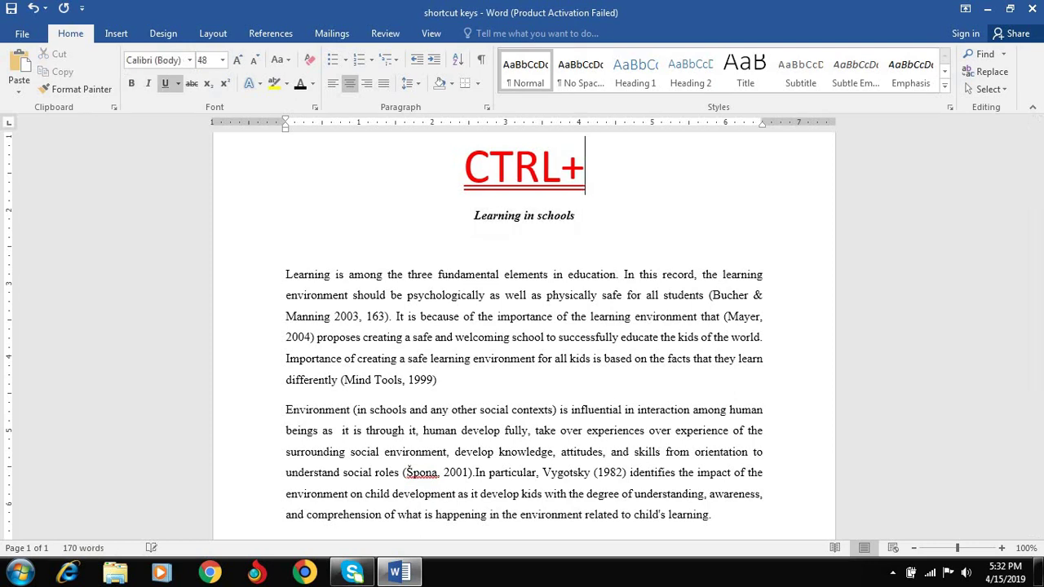
{"action": "type", "text": "J"}
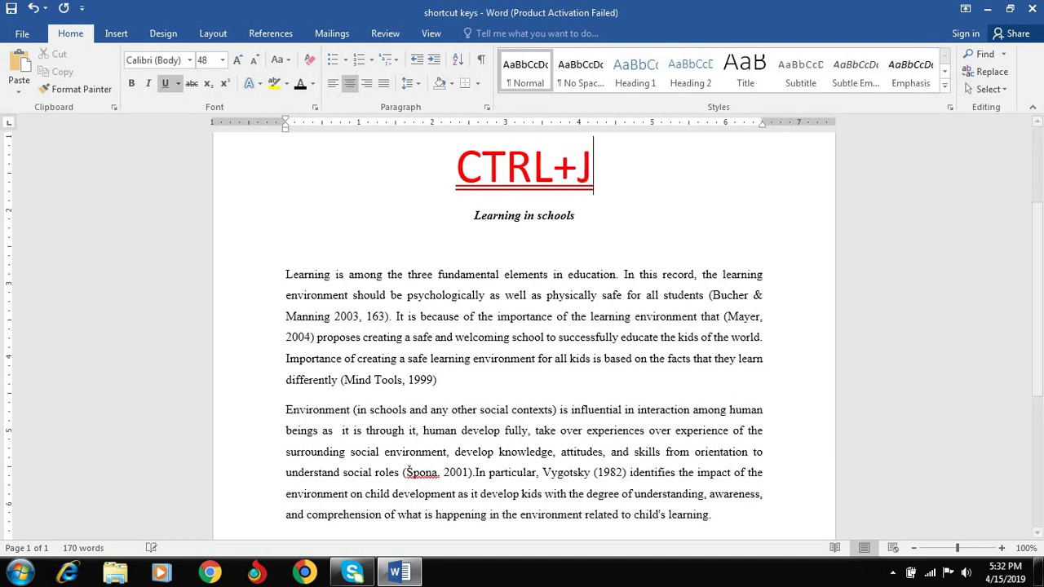
{"action": "left_click_drag", "start_coordinate": [286, 274], "coordinate": [359, 318]}
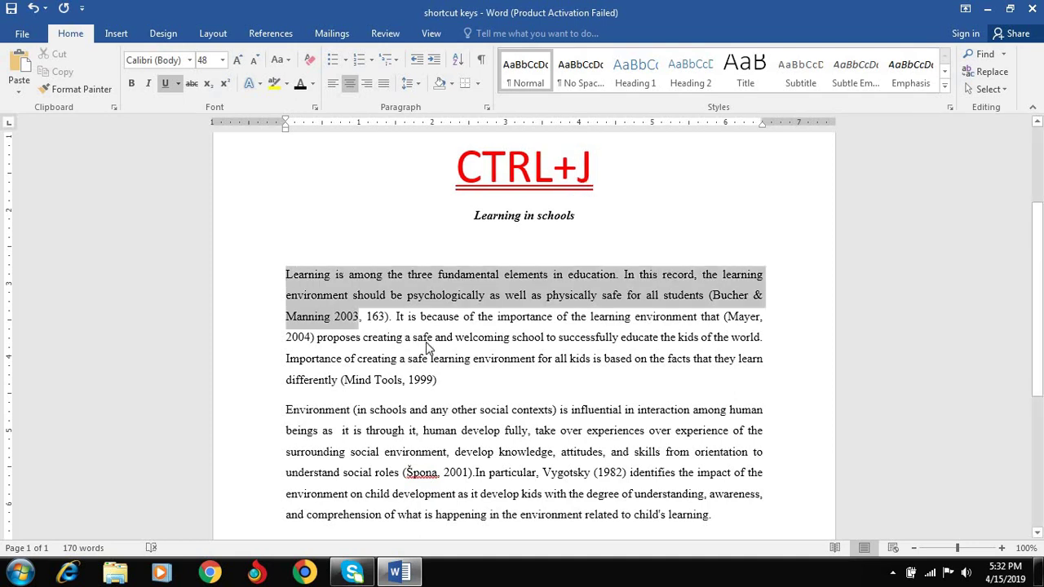
{"action": "left_click_drag", "start_coordinate": [428, 349], "coordinate": [449, 381]}
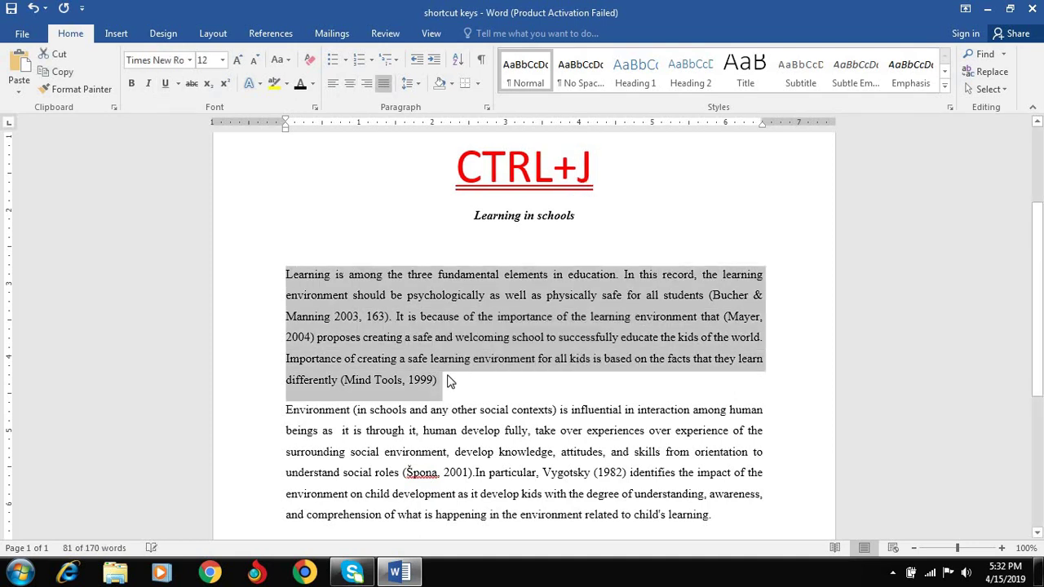
{"action": "key", "text": "ctrl+l"}
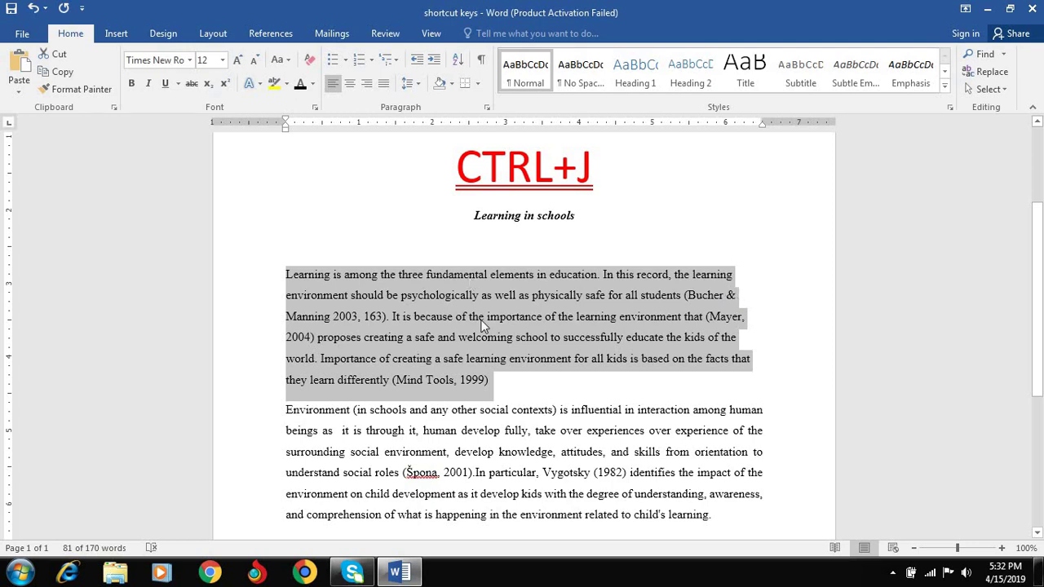
Reselect the first paragraph and justify it again with Ctrl+J.
{"action": "left_click", "coordinate": [284, 274]}
{"action": "left_click_drag", "start_coordinate": [284, 274], "coordinate": [496, 387]}
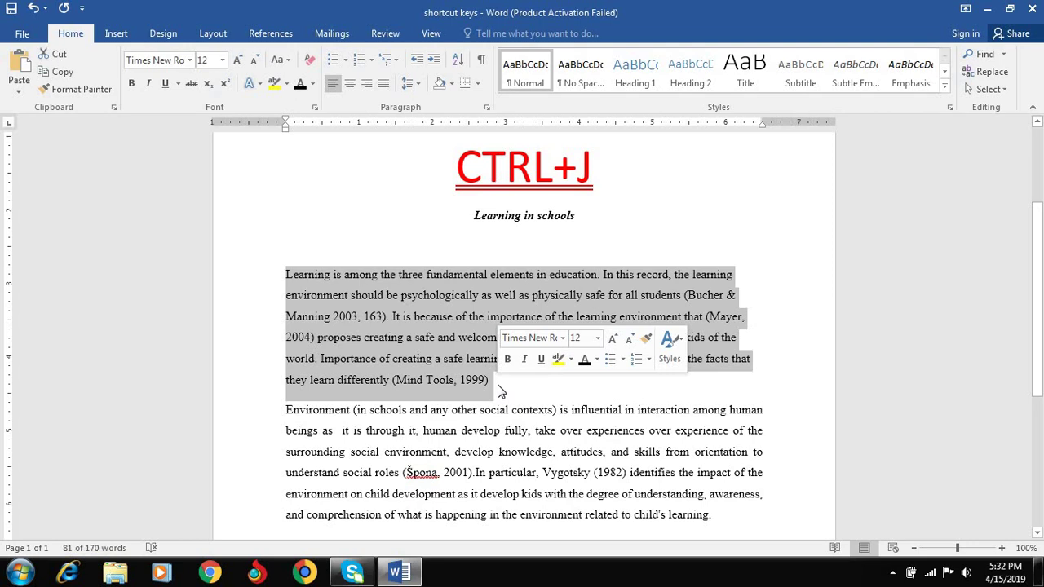
{"action": "key", "text": "ctrl+j"}
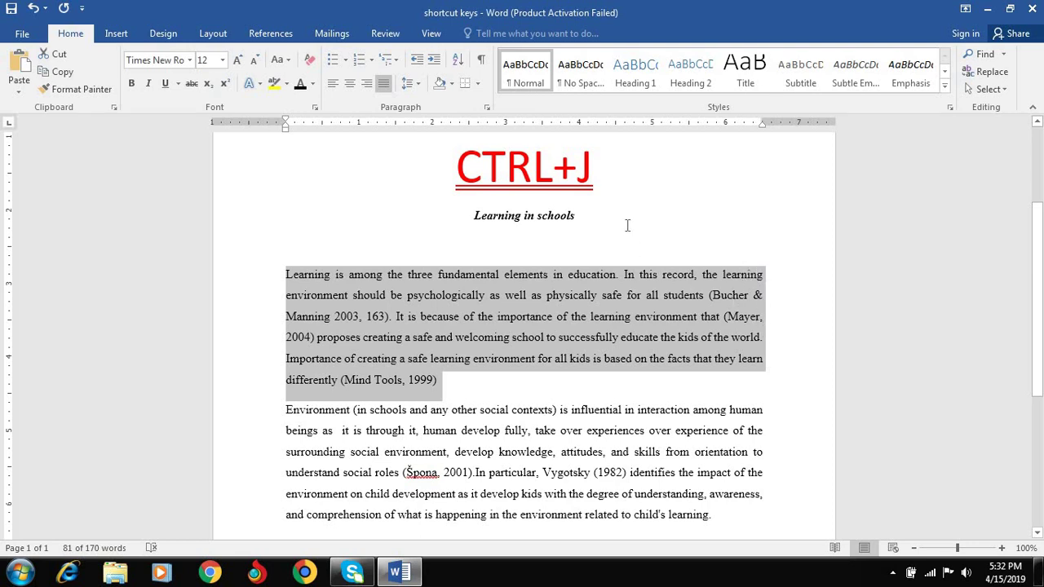
Change the title to CTRL+K, then open and close Insert Hyperlink without adding a link.
{"action": "left_click", "coordinate": [595, 168]}
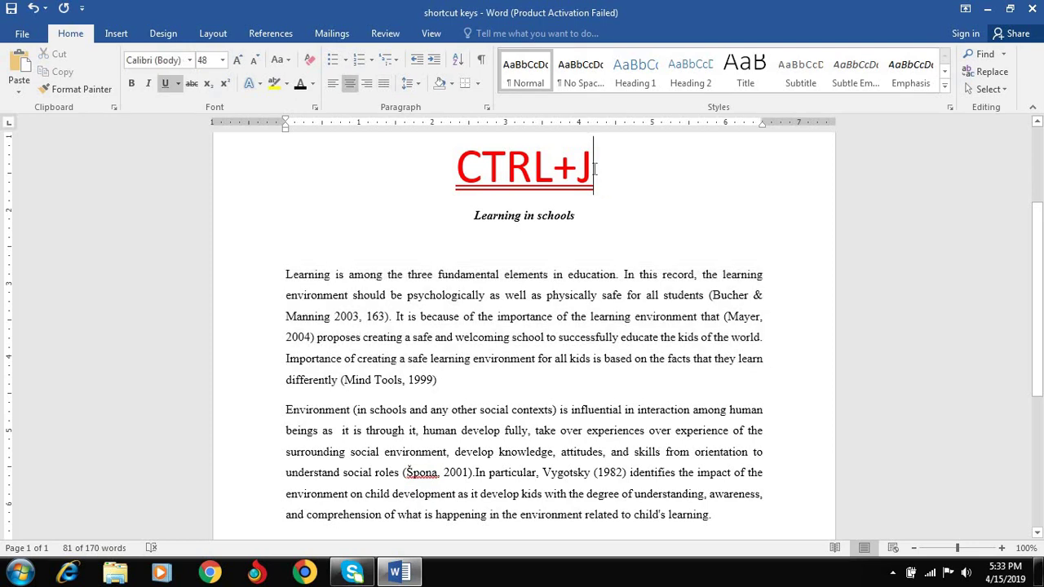
{"action": "key", "text": "BackSpace"}
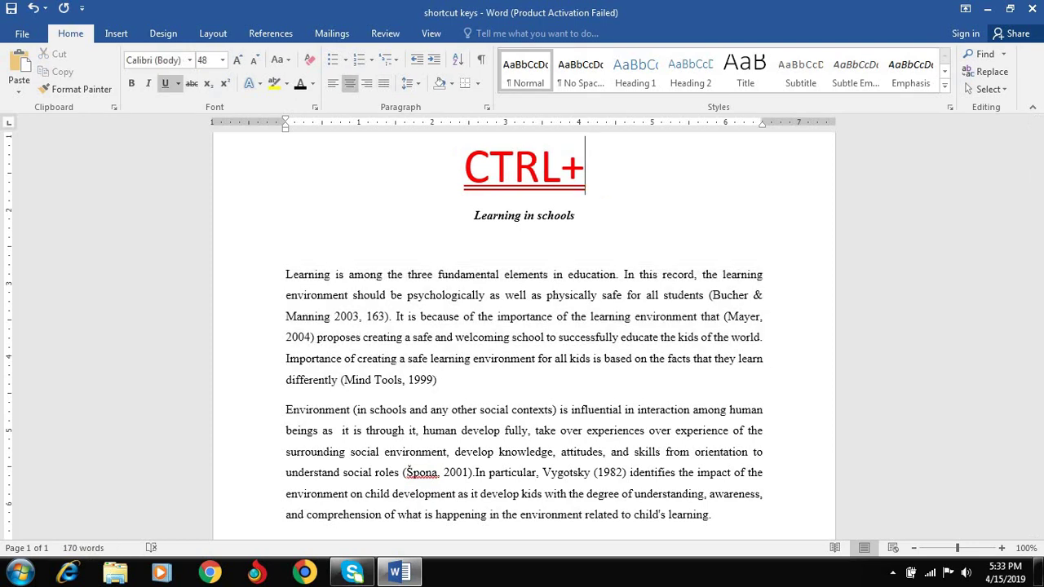
{"action": "type", "text": "K"}
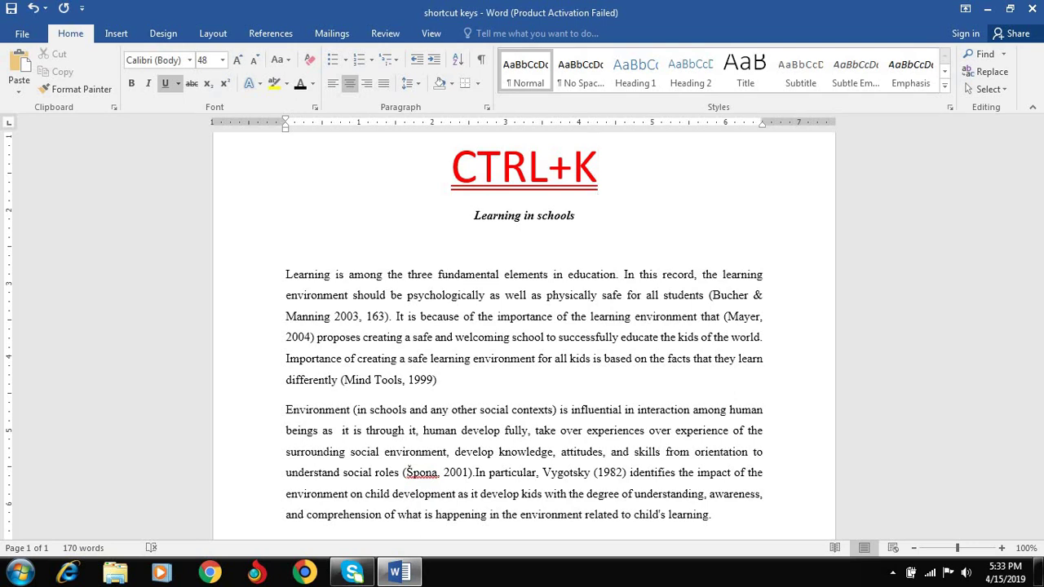
{"action": "key", "text": "ctrl+k"}
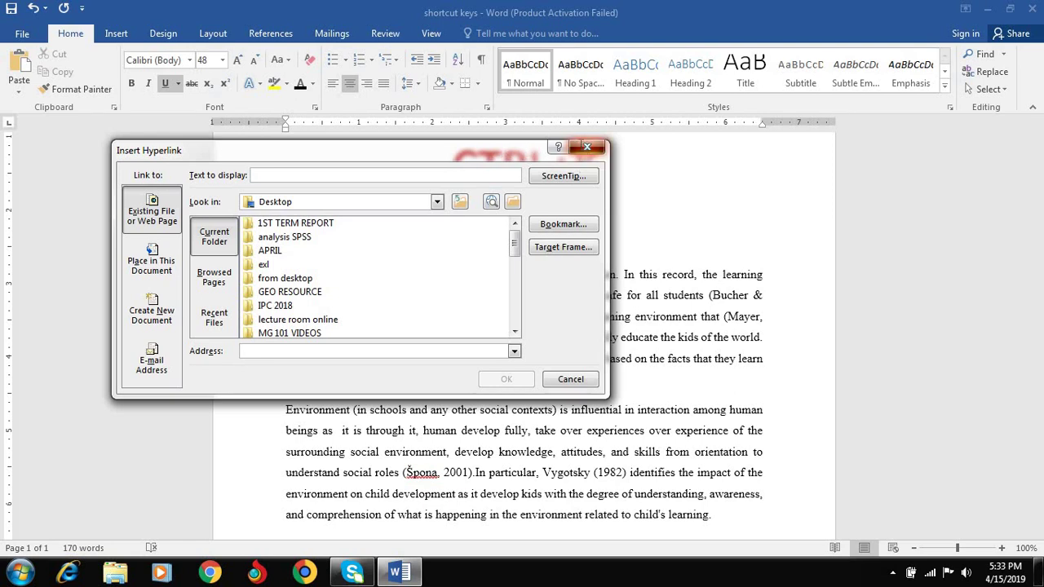
{"action": "left_click", "coordinate": [584, 149]}
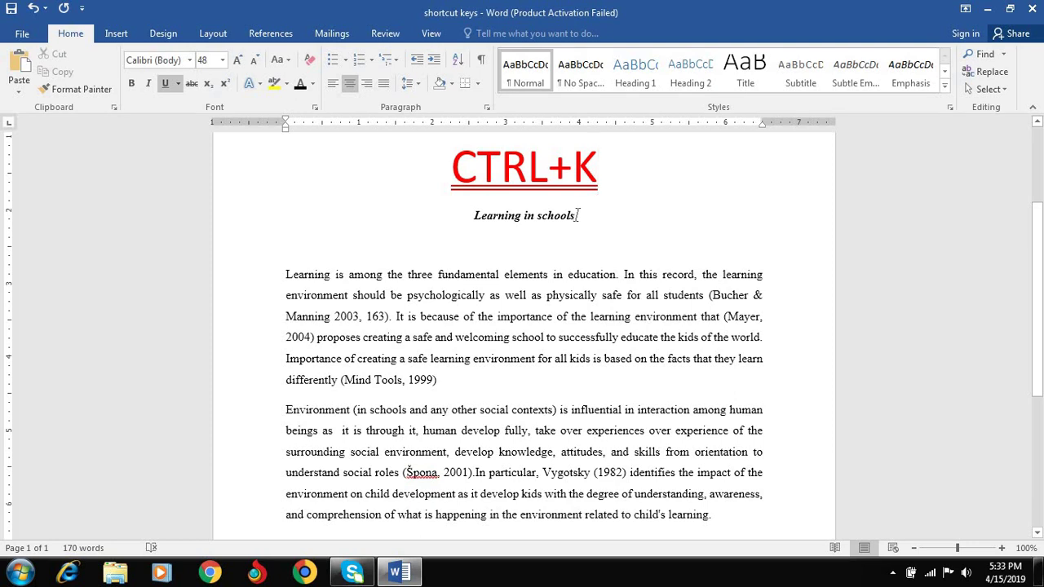
Change the title to CTRL+L and left-align the 'Learning in schools' heading.
{"action": "key", "text": "BackSpace"}
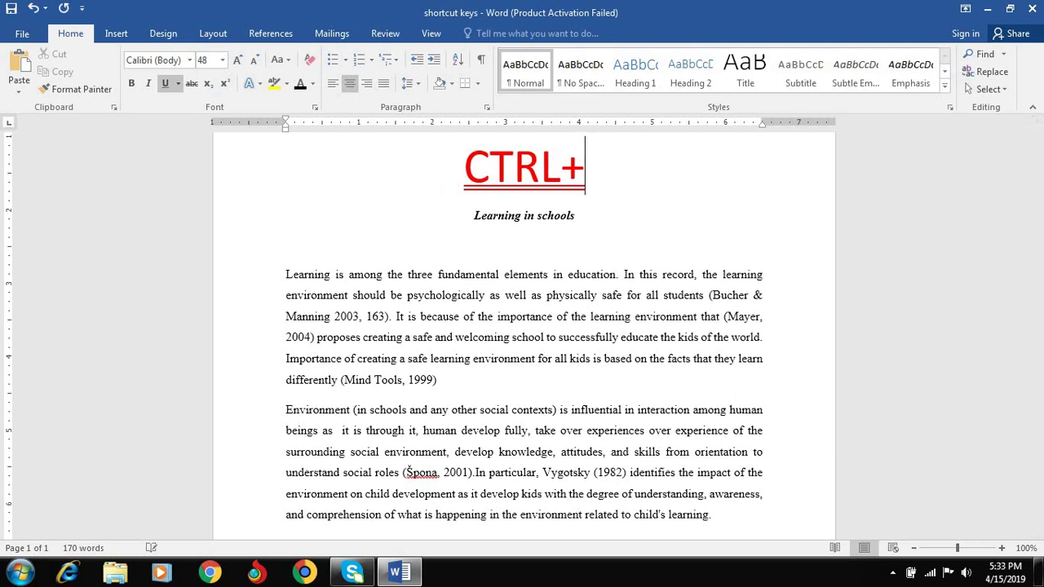
{"action": "type", "text": "L"}
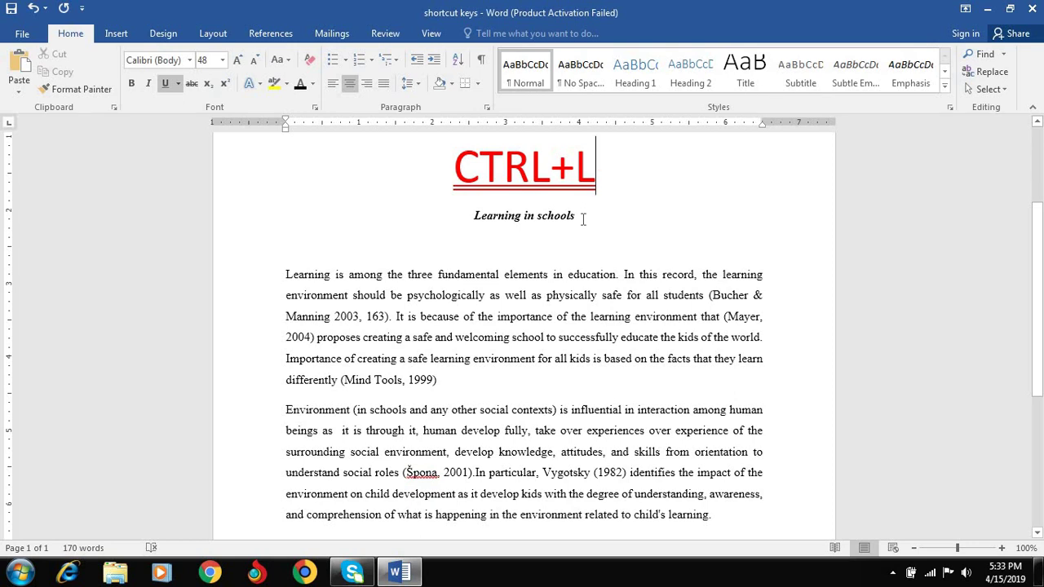
{"action": "left_click_drag", "start_coordinate": [583, 219], "coordinate": [467, 216]}
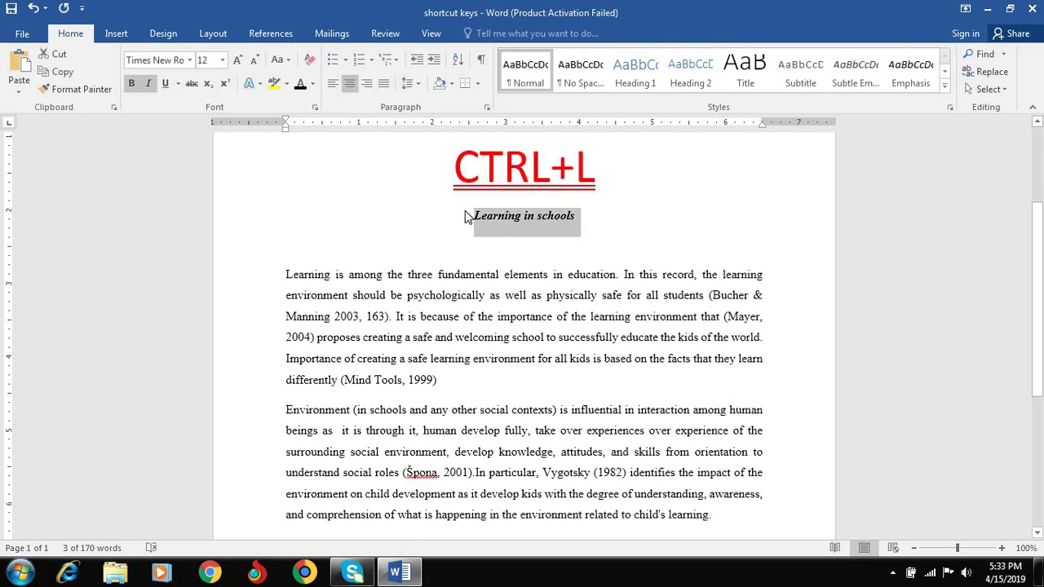
{"action": "key", "text": "ctrl+l"}
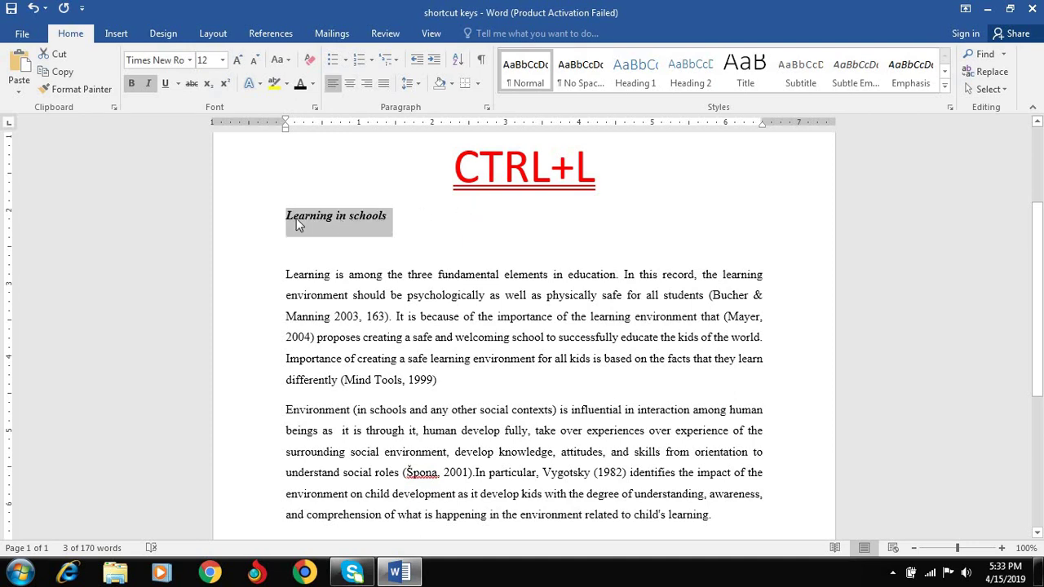